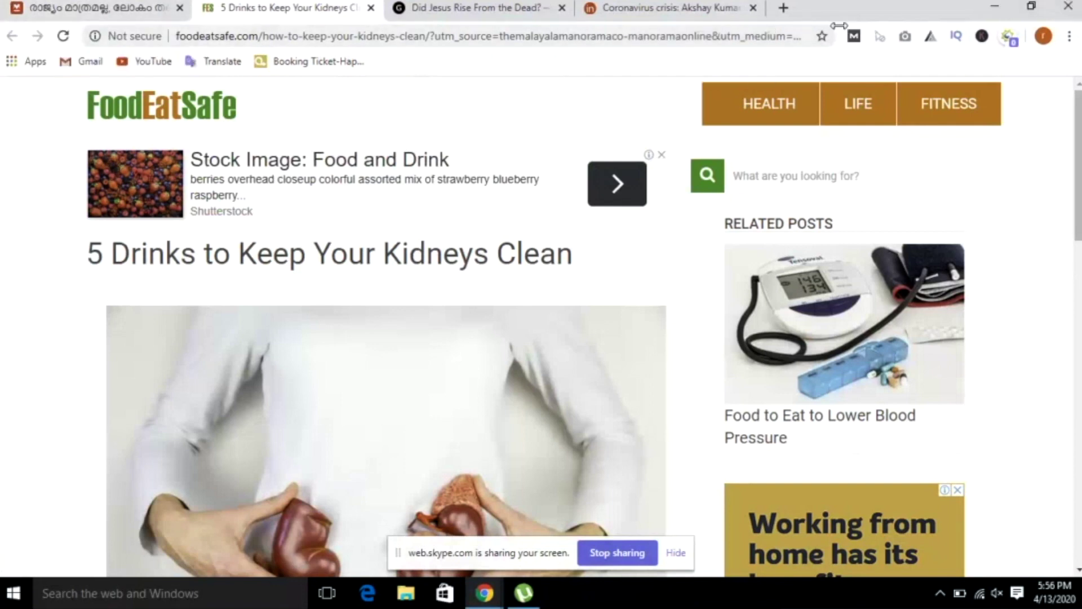
Step: Open a new blank Chrome tab beside the four open article tabs
left_click(784, 8)
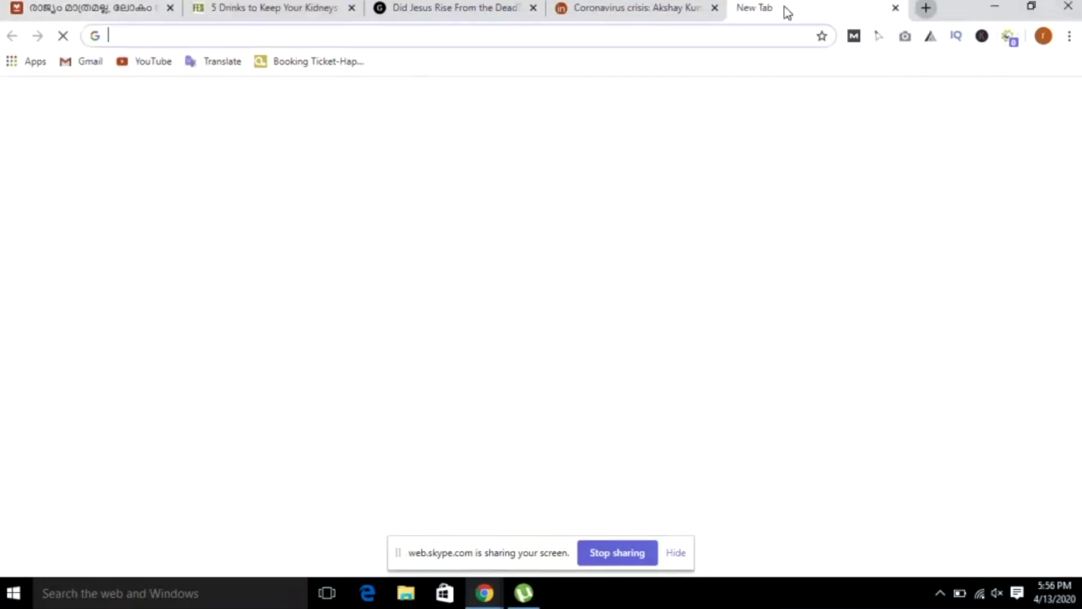
Step: Load taboola.com in the new tab
type("o")
key("BackSpace")
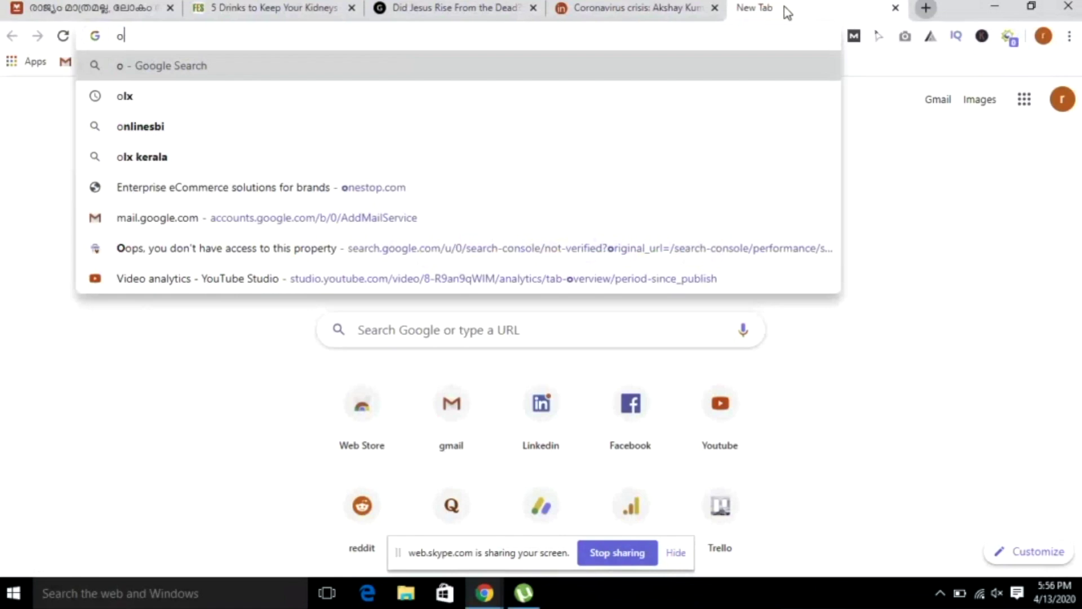
type("taboo")
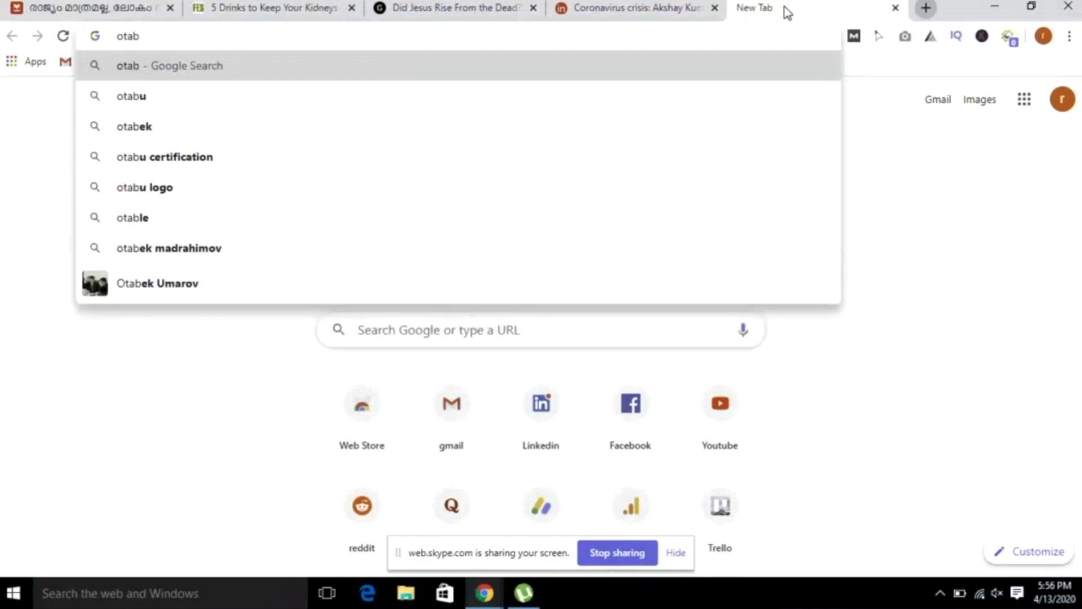
key("BackSpace")
key("BackSpace")
key("BackSpace")
key("BackSpace")
key("BackSpace")
key("BackSpace")
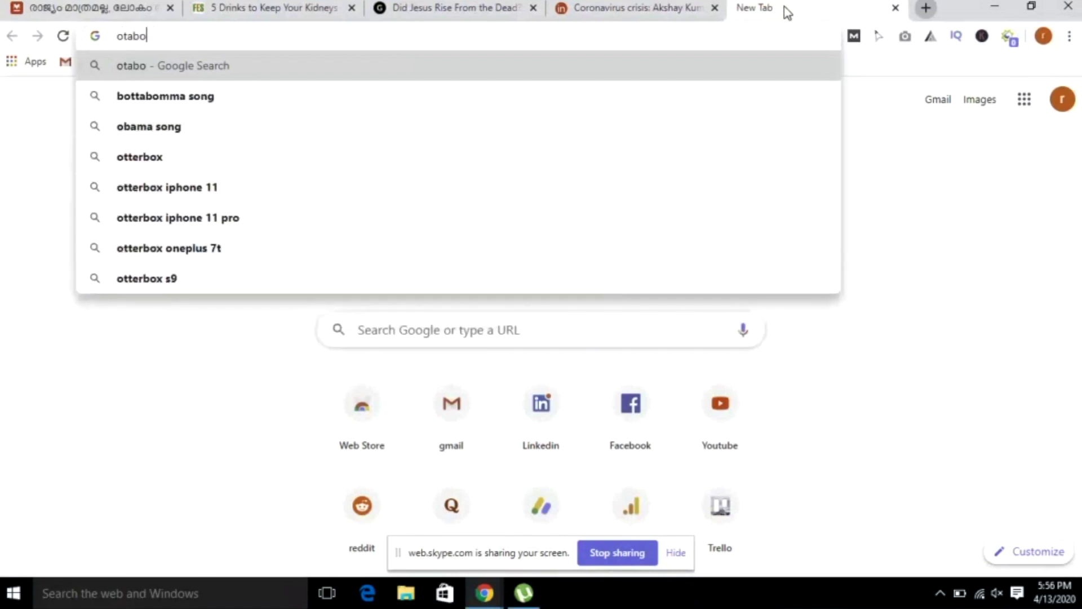
type("taboola.com")
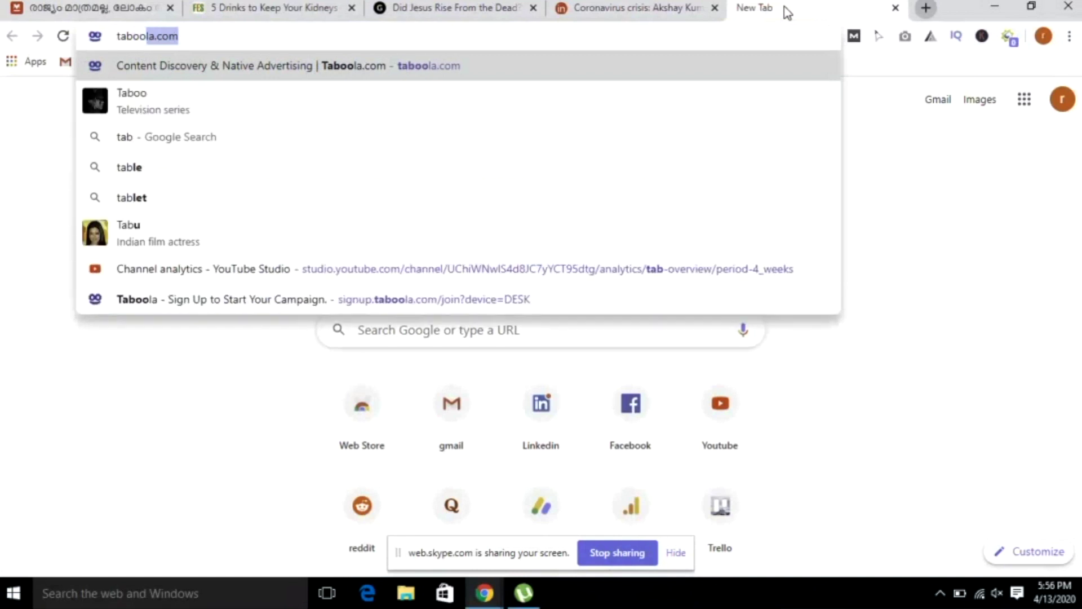
key("Return")
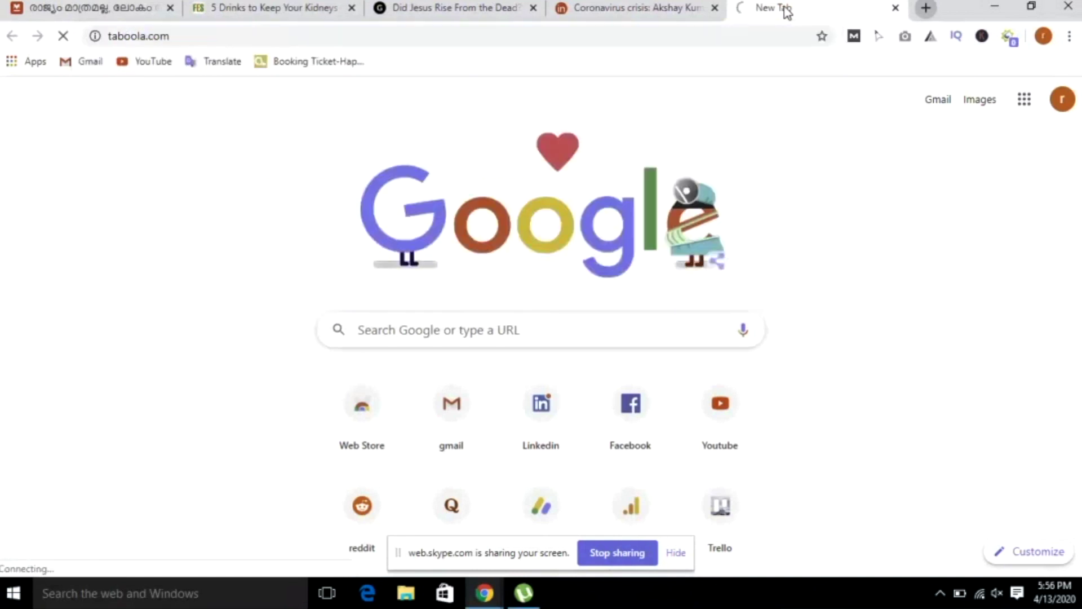
Step: Search Google for 'outbrain' in another new tab
left_click(922, 8)
type("o")
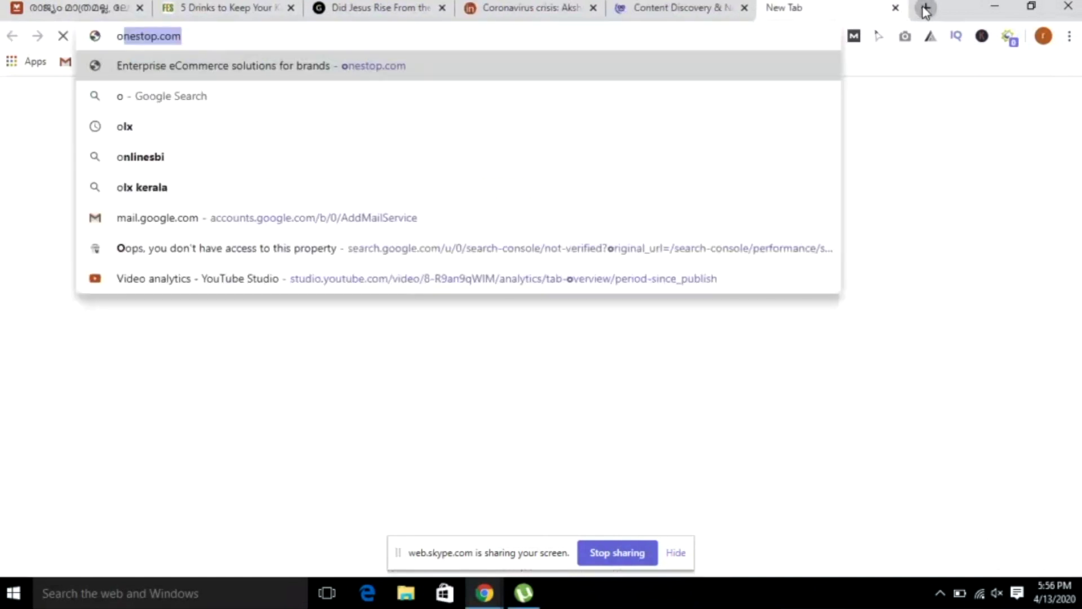
type("utbra")
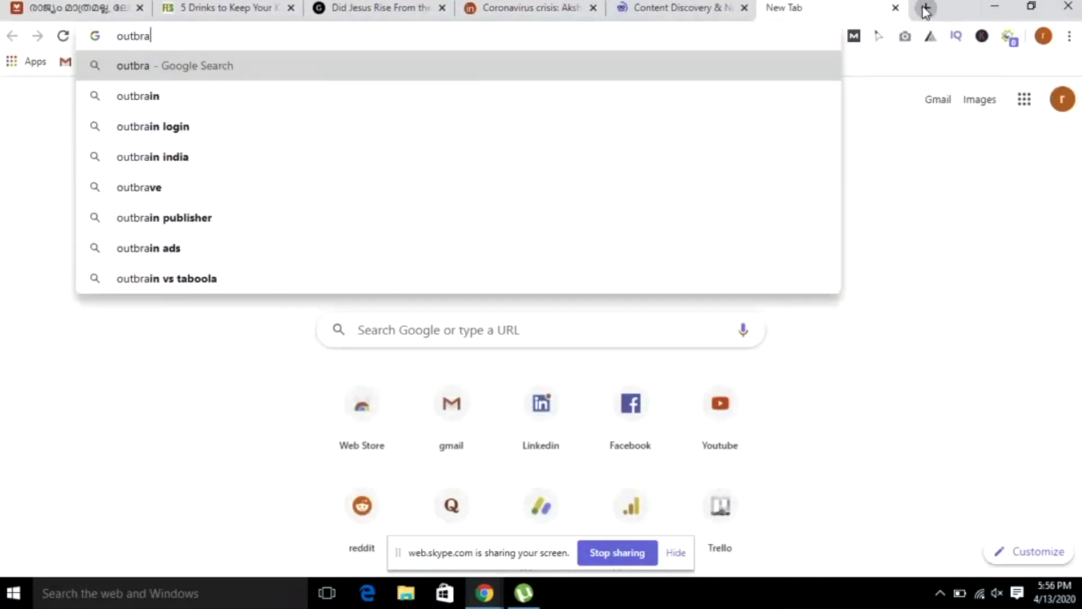
type("in")
key("Return")
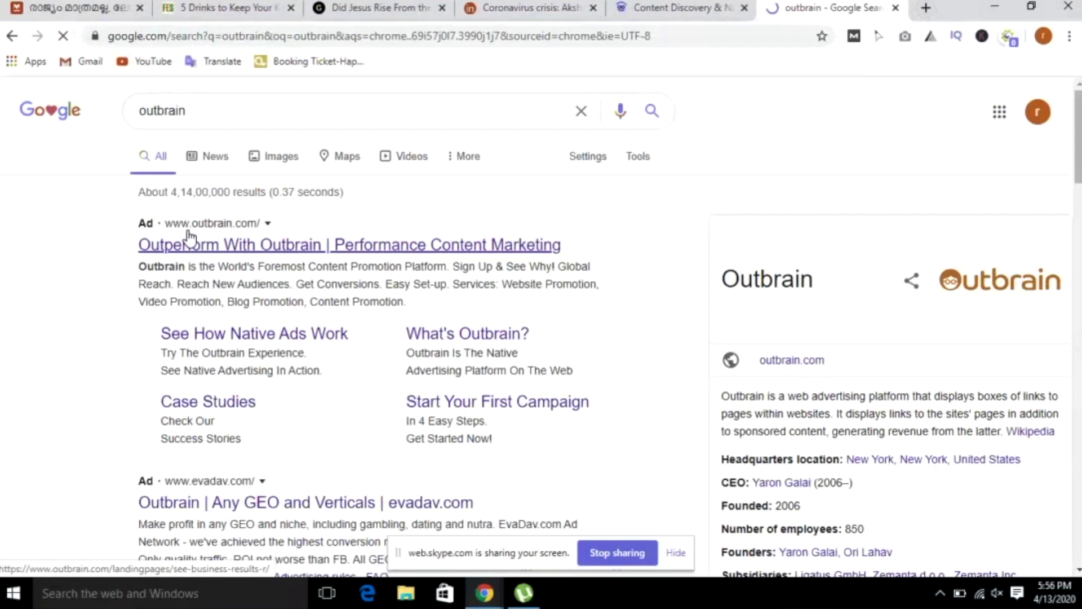
left_click(926, 8)
Step: Search Google for 'native ads creating platforms', browse results, then return to the Taboola tab
type("nat")
type("ive")
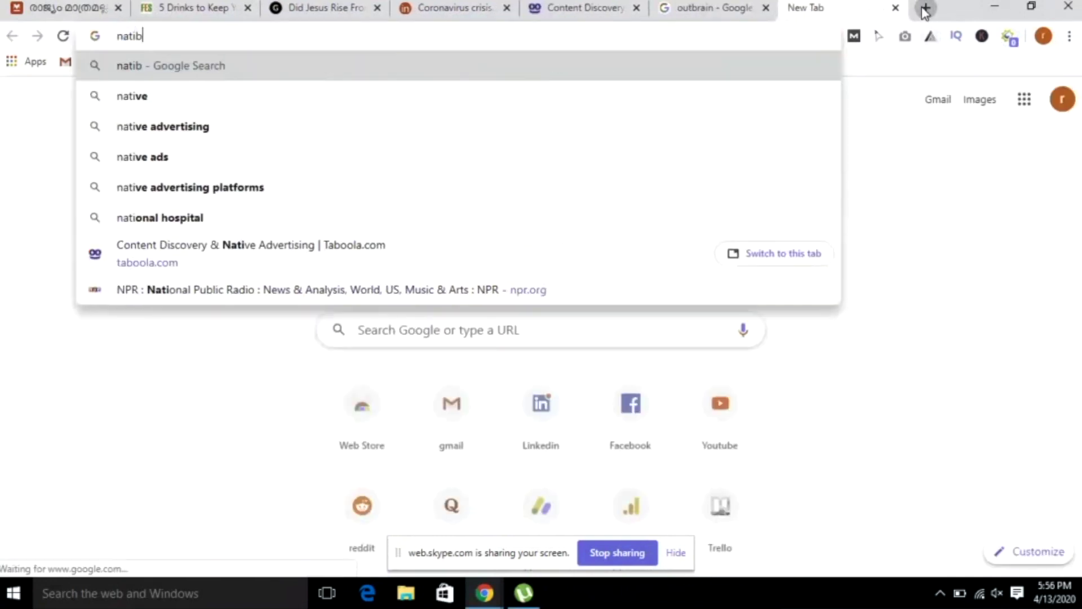
type(" ads")
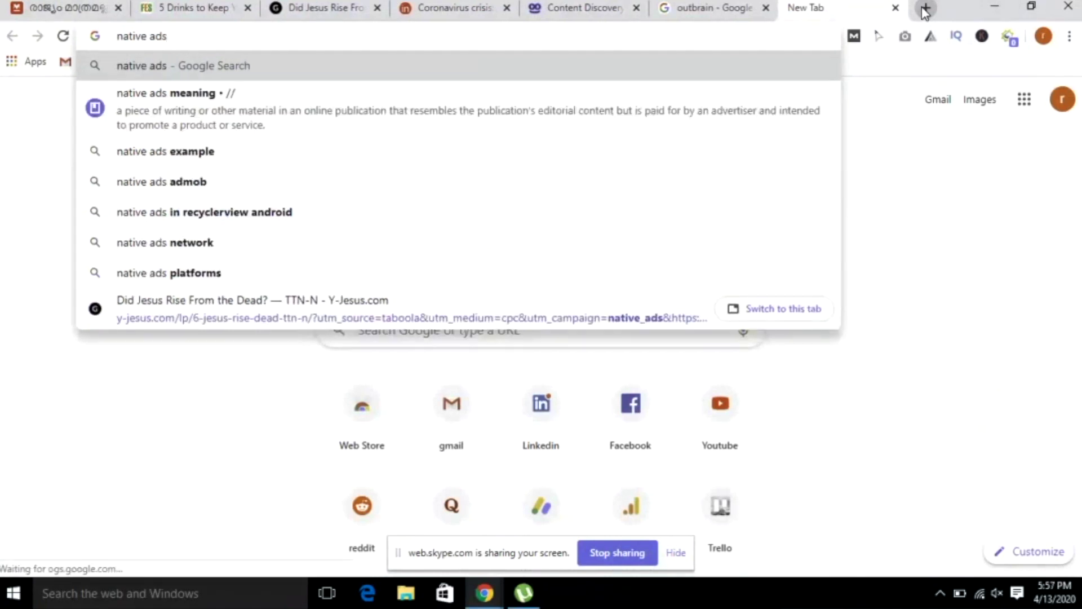
type(" crea")
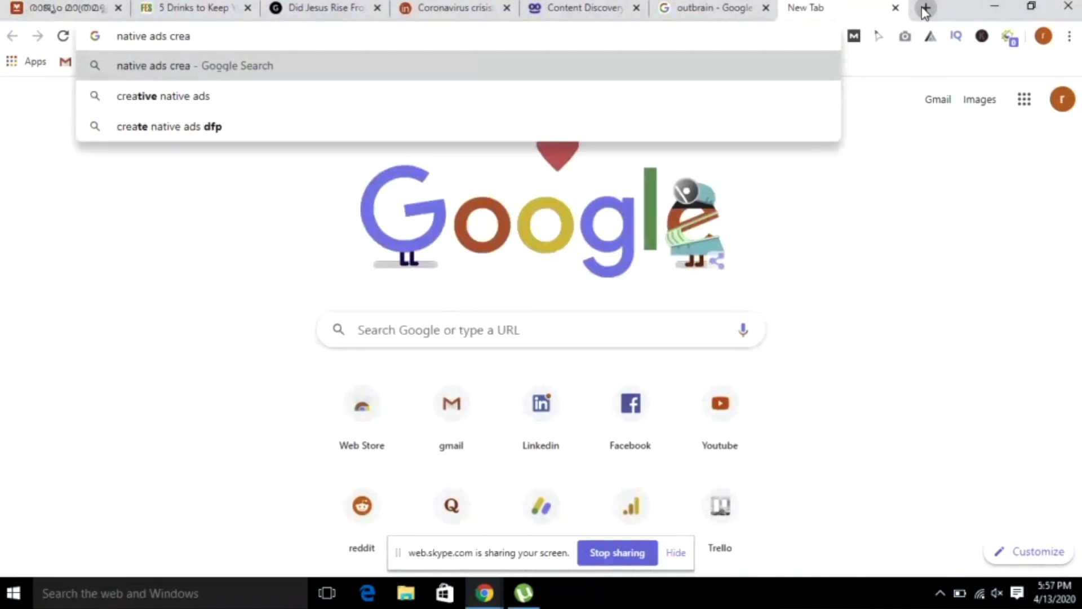
type("ting p")
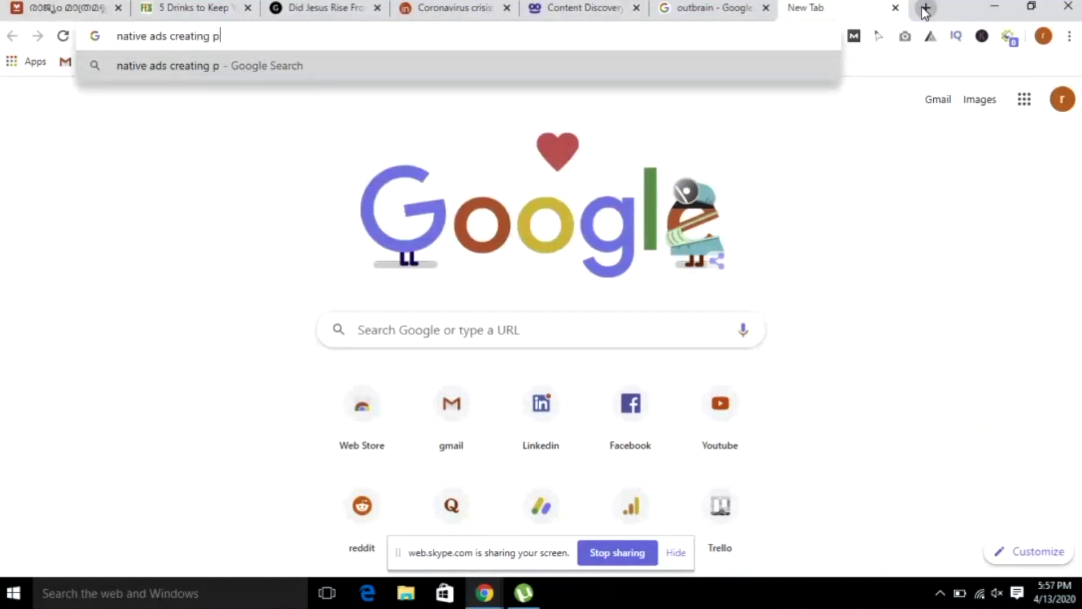
type("latfor")
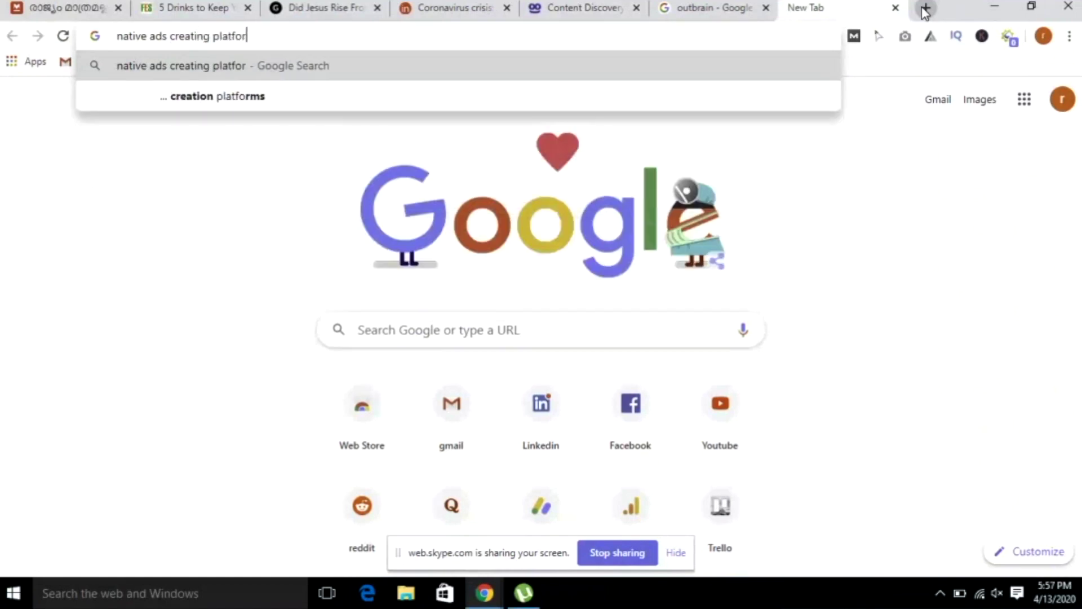
type("ms")
key("Return")
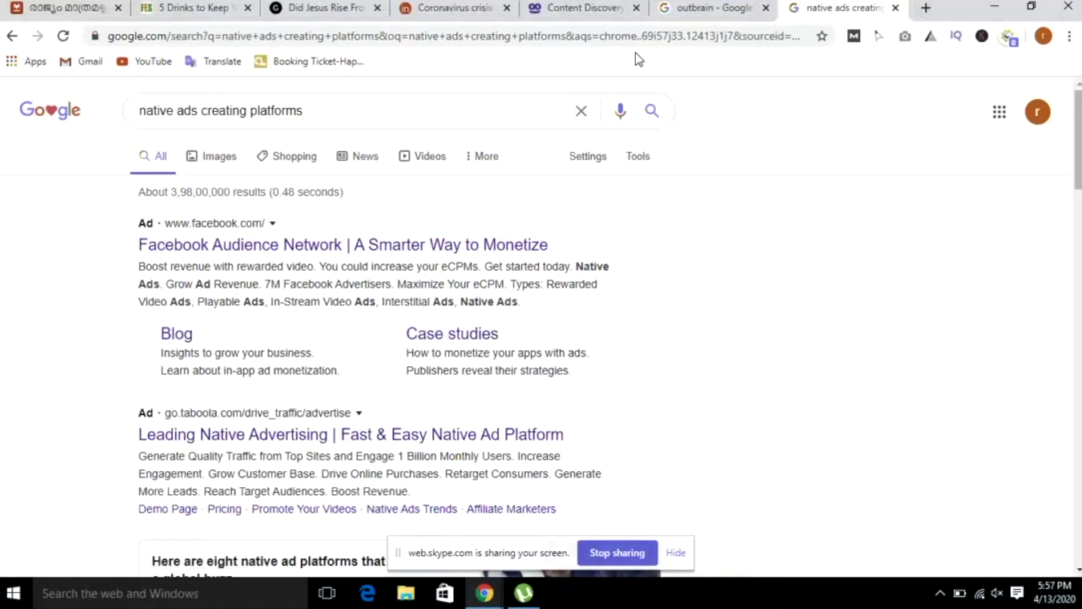
scroll(541, 327, "down", 5)
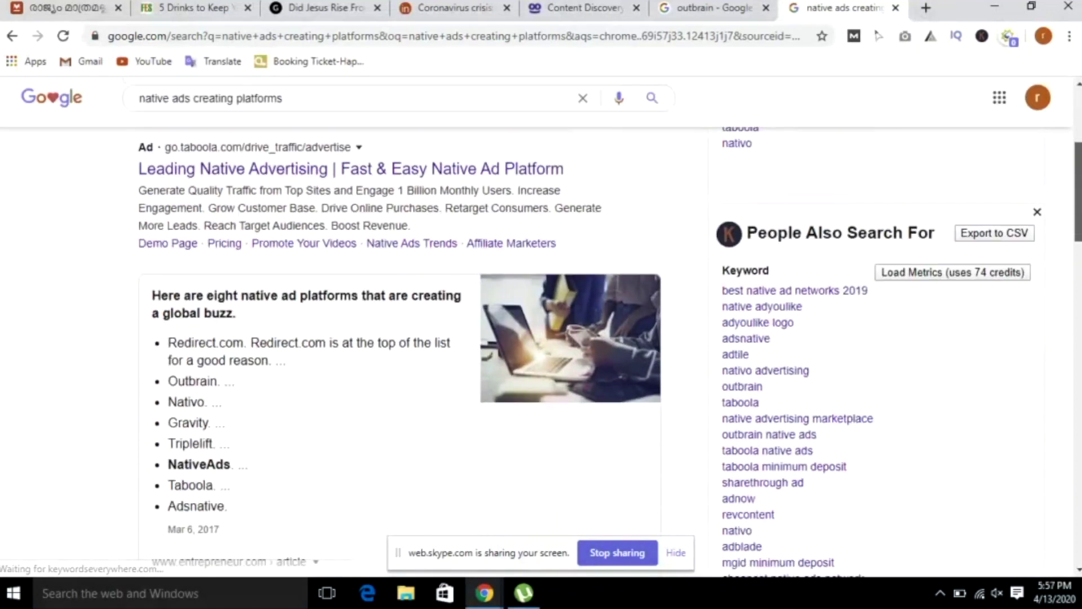
scroll(437, 316, "down", 1)
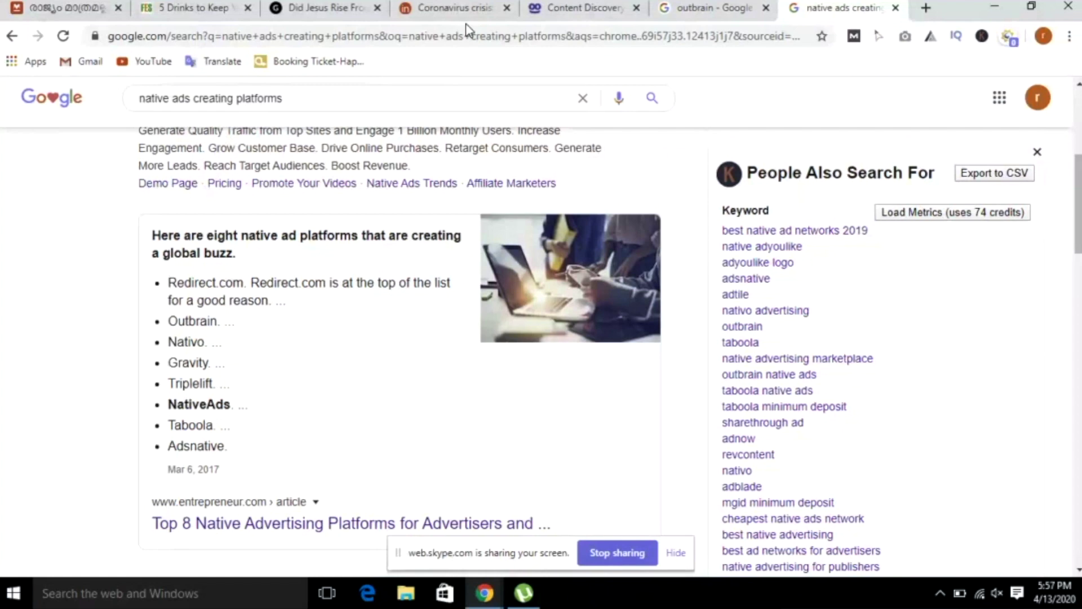
key("ctrl+shift+Tab")
key("ctrl+shift+Tab")
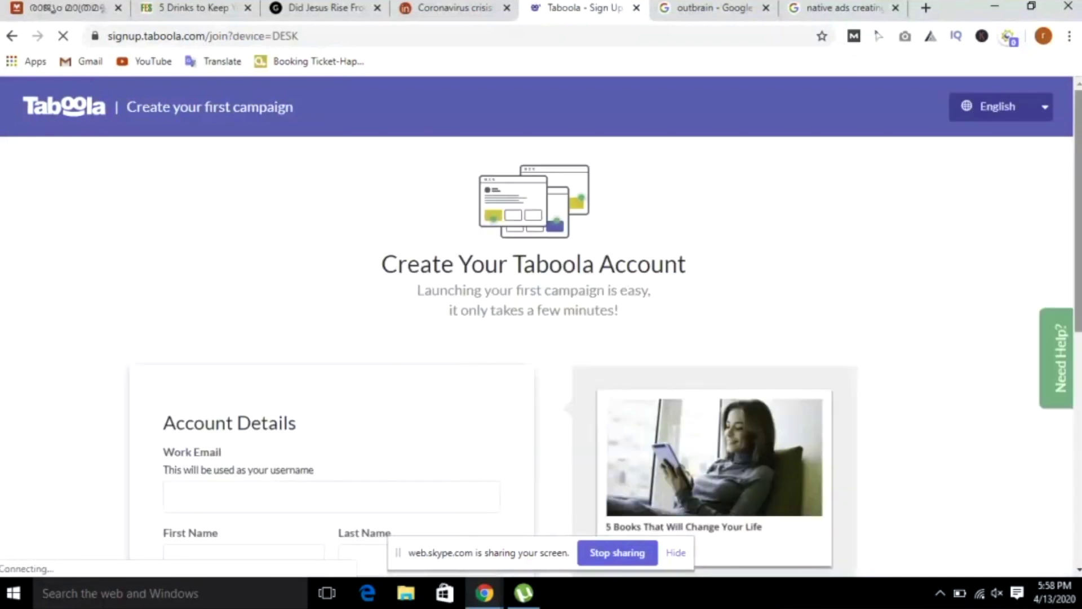
Step: Autofill the sign-up form's Work Email and saved account details, with India as country
scroll(945, 140, "down", 3)
scroll(734, 208, "down", 2)
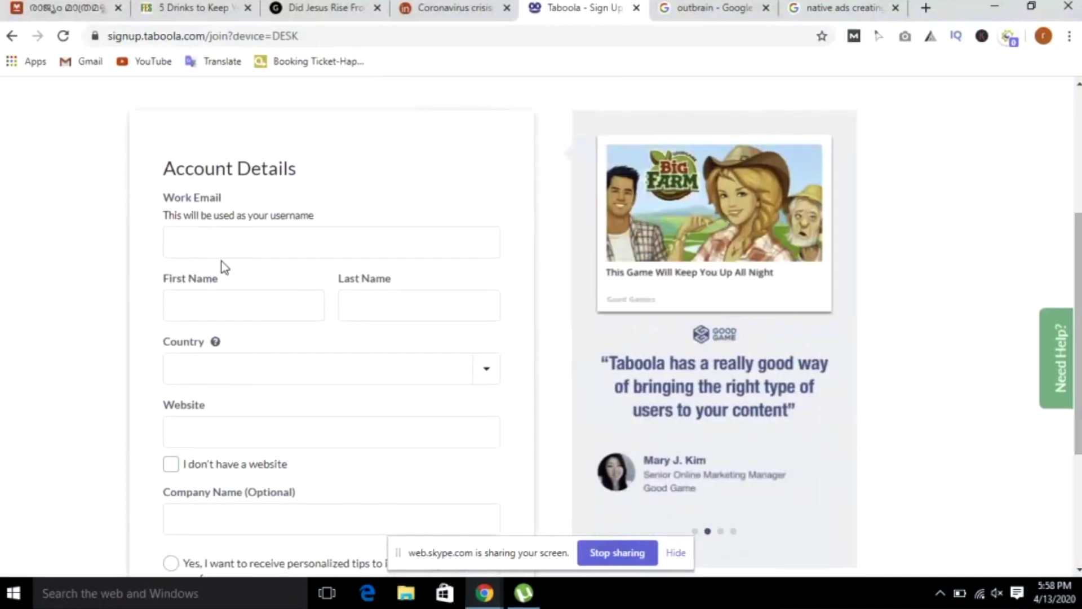
left_click(208, 236)
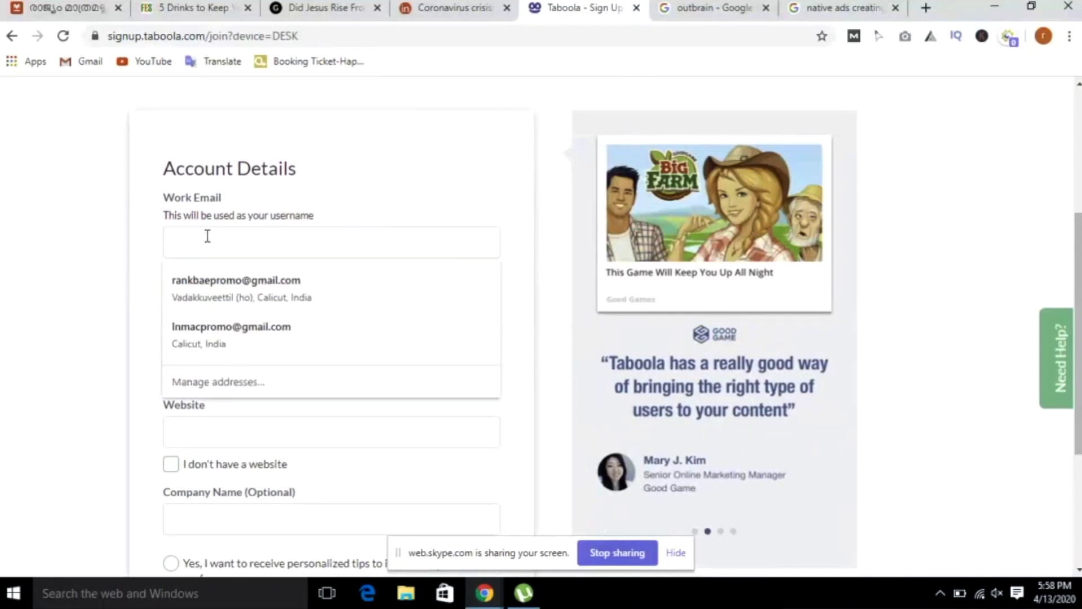
left_click(224, 287)
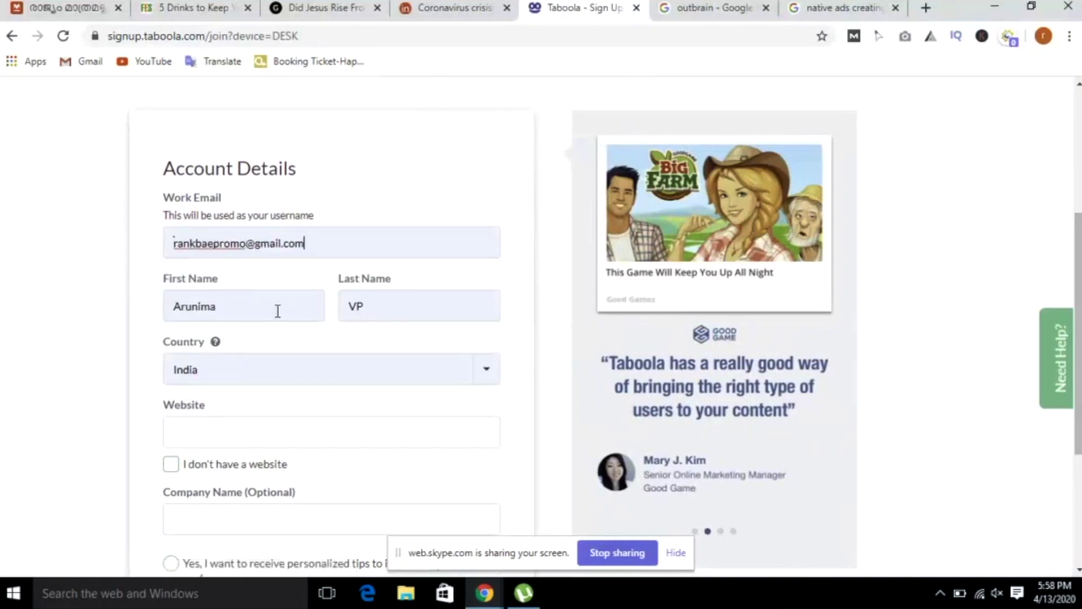
left_click(443, 374)
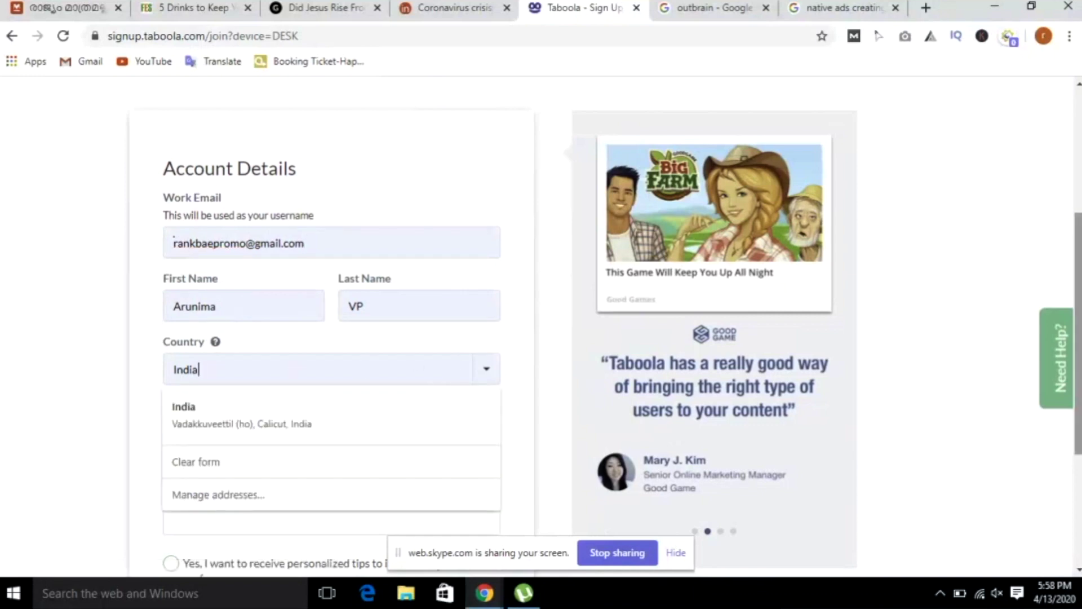
left_click(971, 380)
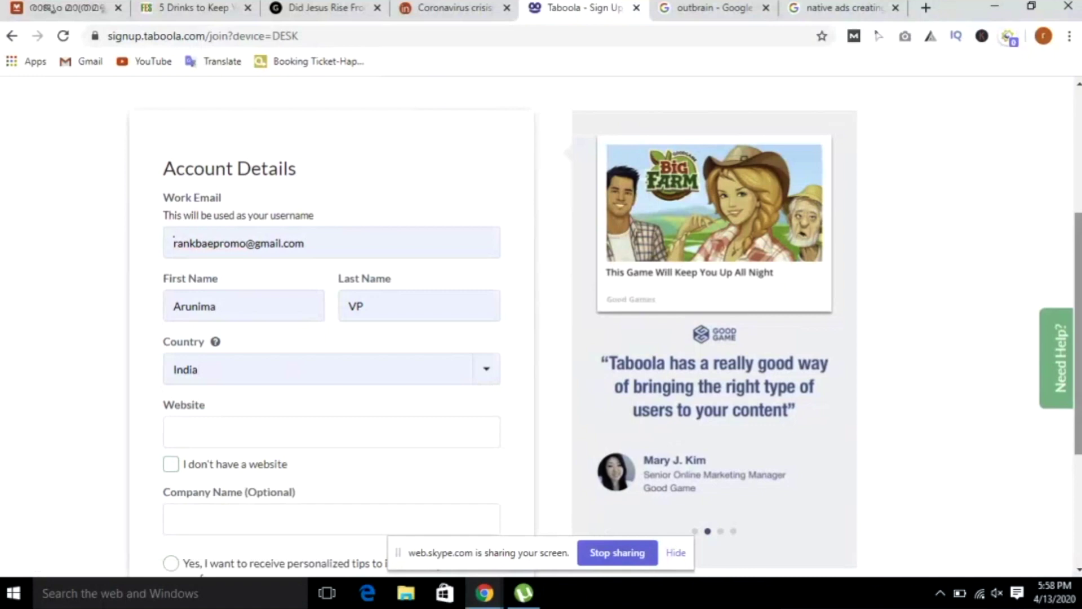
Step: Decline personalized performance tips and submit the details with Let's Get Started
scroll(819, 360, "down", 2)
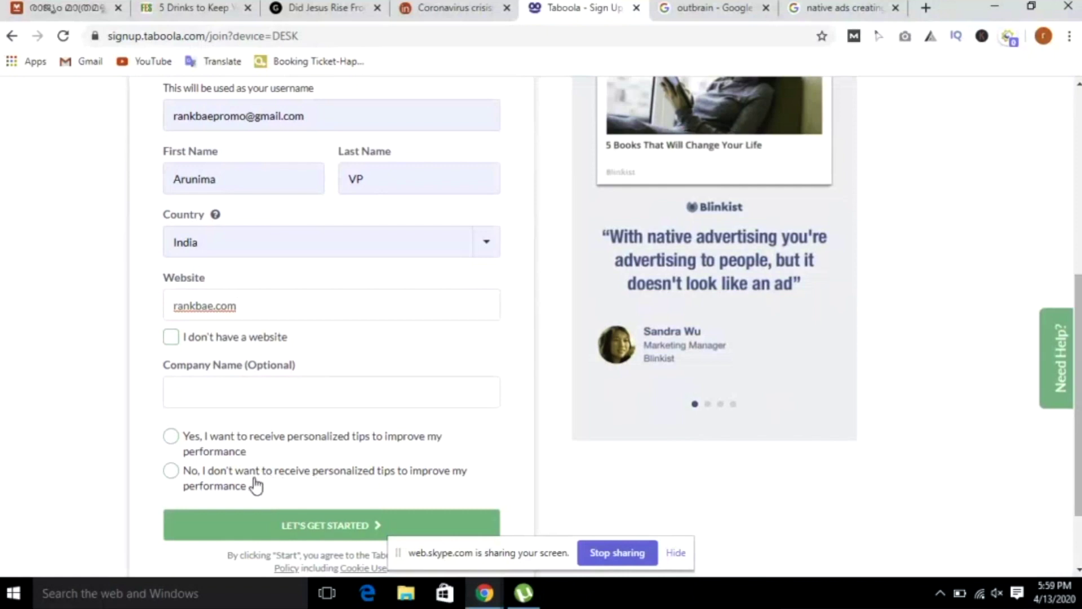
left_click(171, 470)
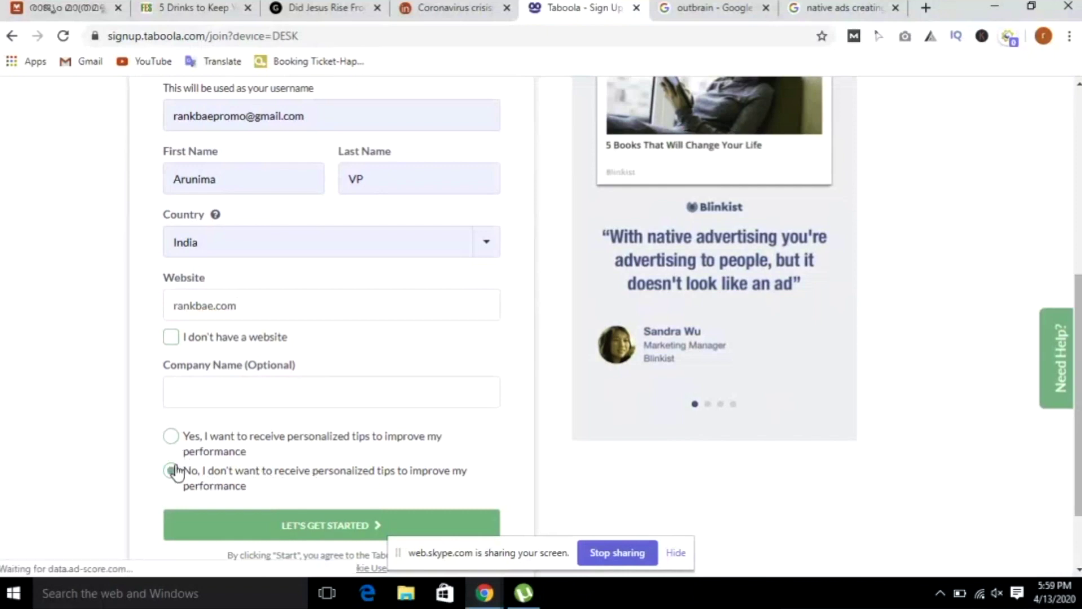
left_click(302, 531)
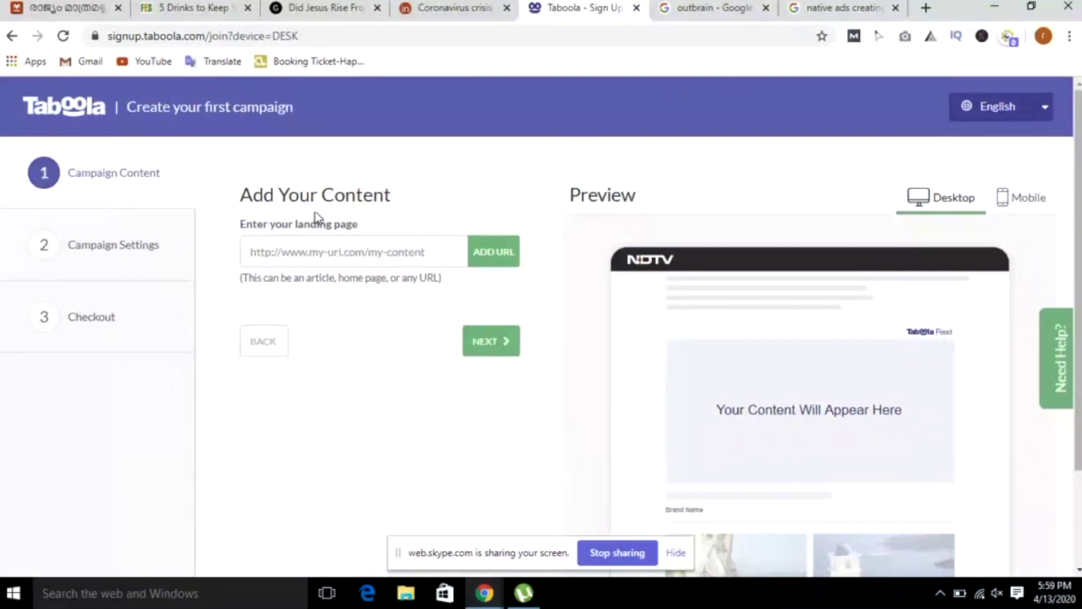
type("https://rankbae.com")
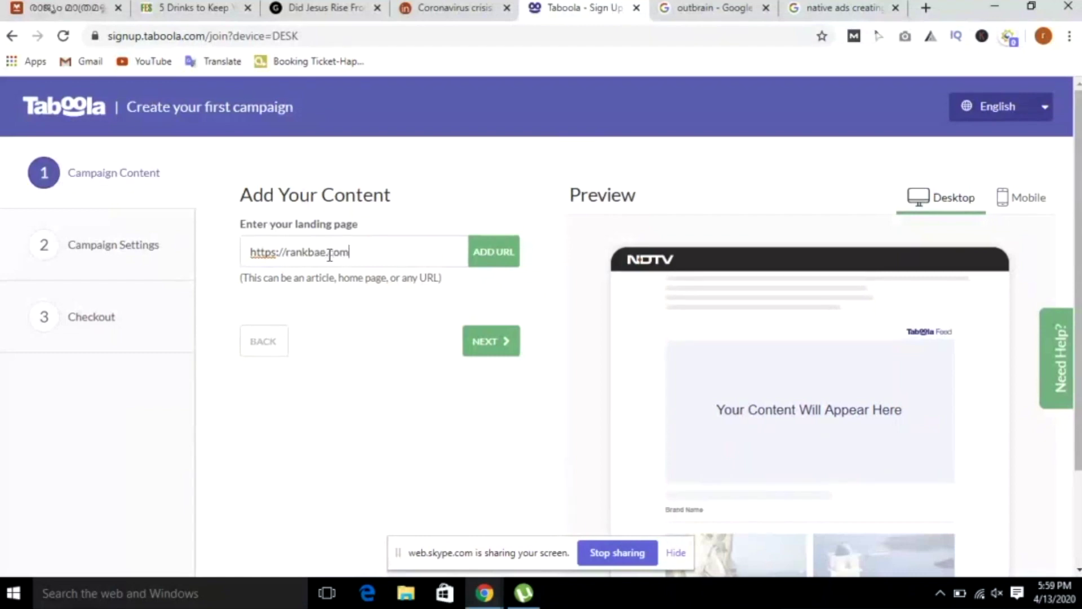
left_click(495, 262)
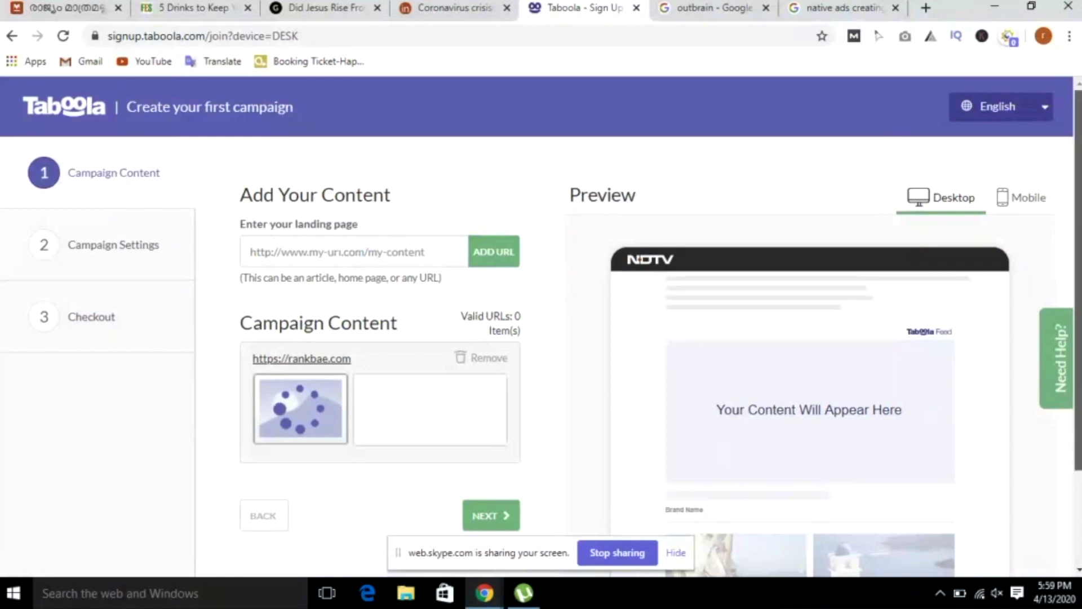
scroll(541, 326, "down", 2)
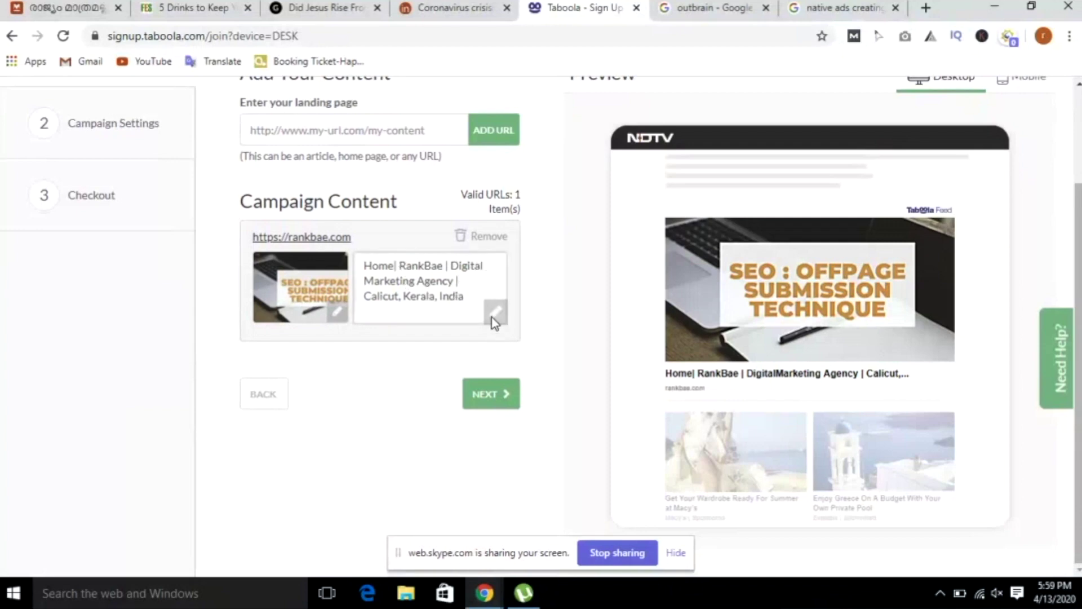
left_click(337, 312)
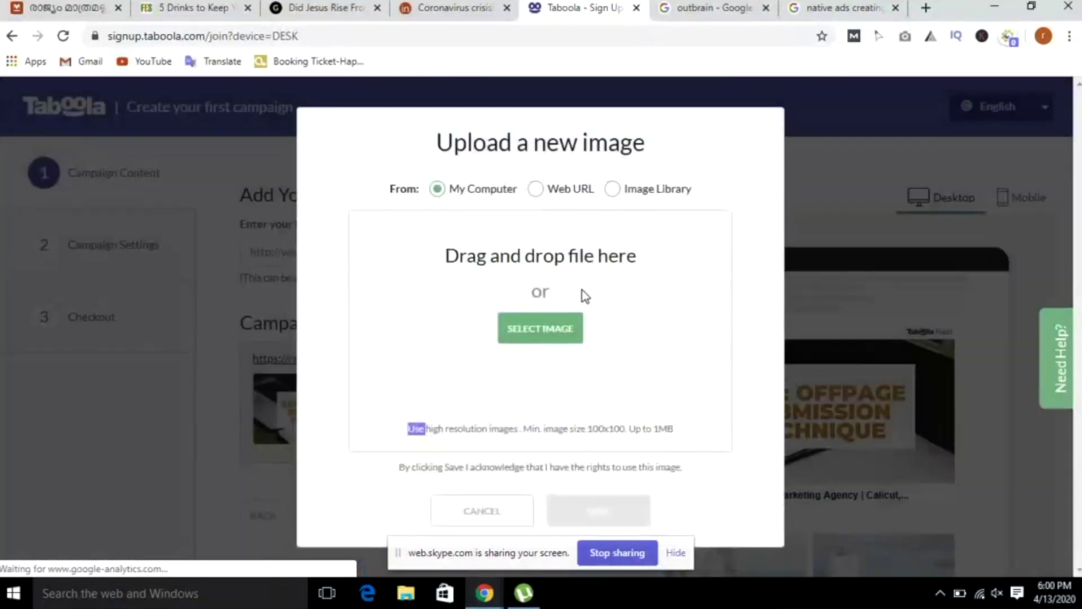
Step: Pick the magnifying glass 2020 stock photo from the Image Library
left_click(538, 190)
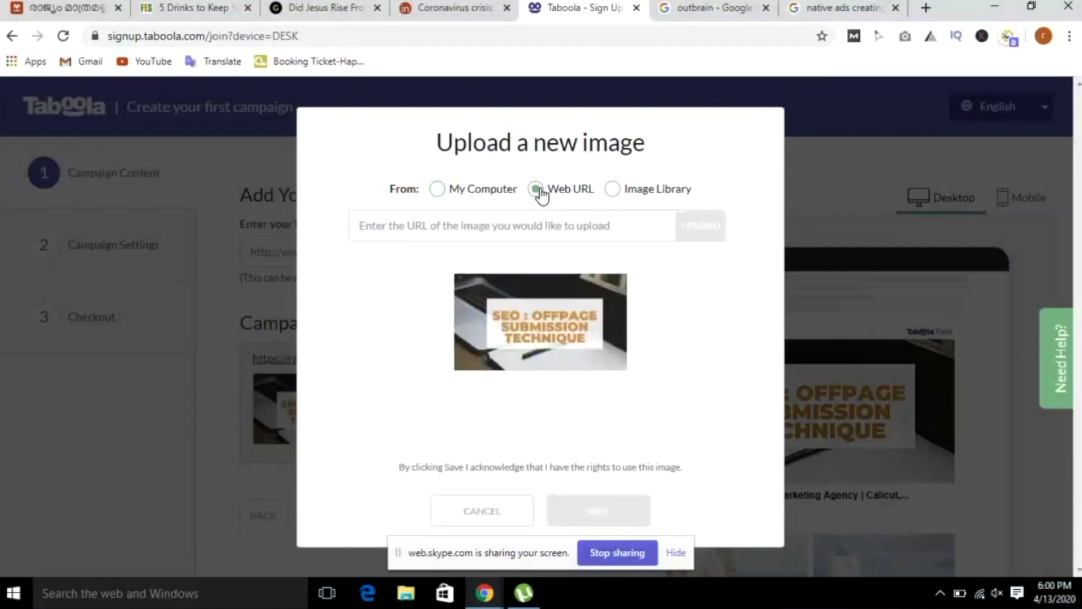
left_click(611, 190)
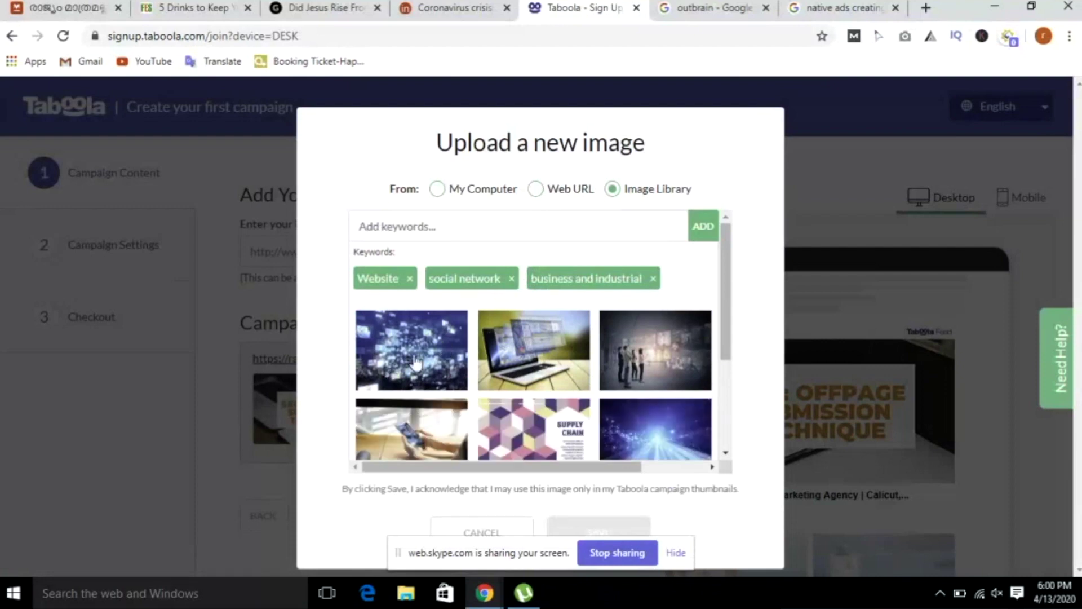
left_click_drag(719, 301, 747, 379)
left_click(668, 331)
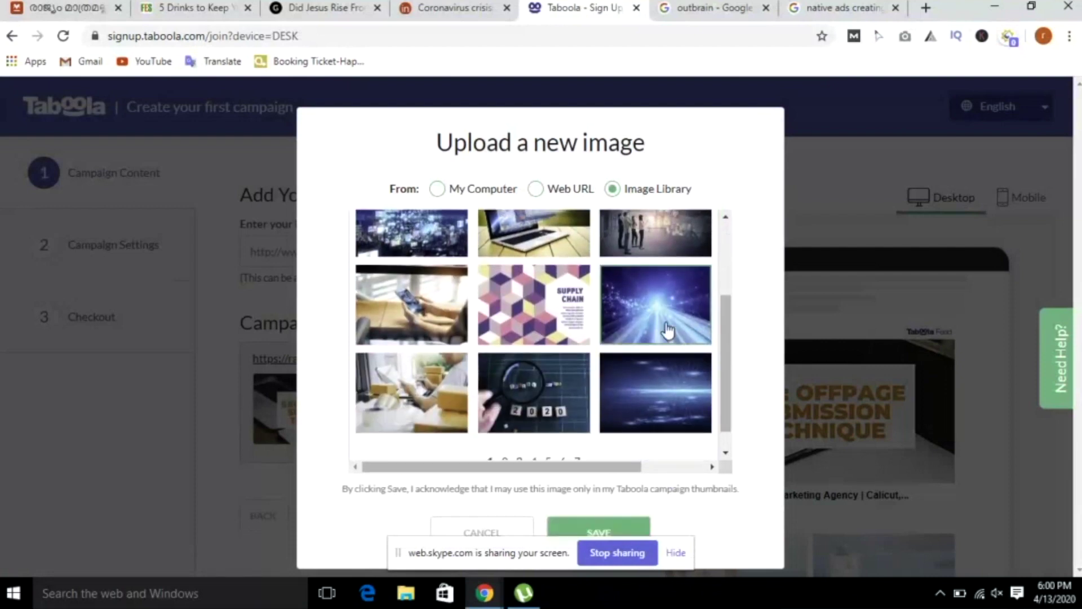
left_click(515, 324)
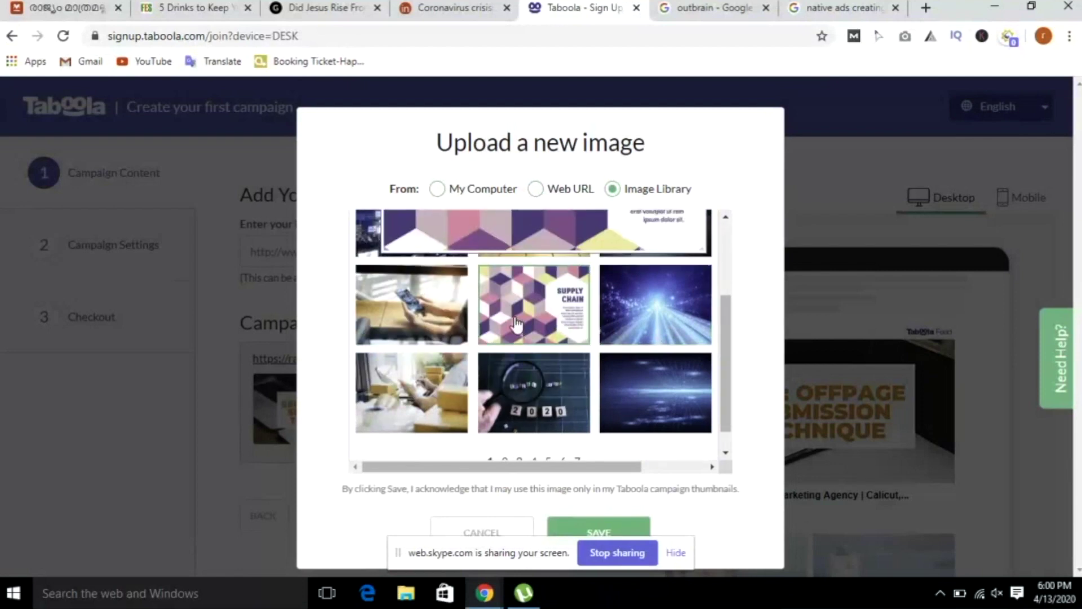
left_click_drag(727, 315, 730, 341)
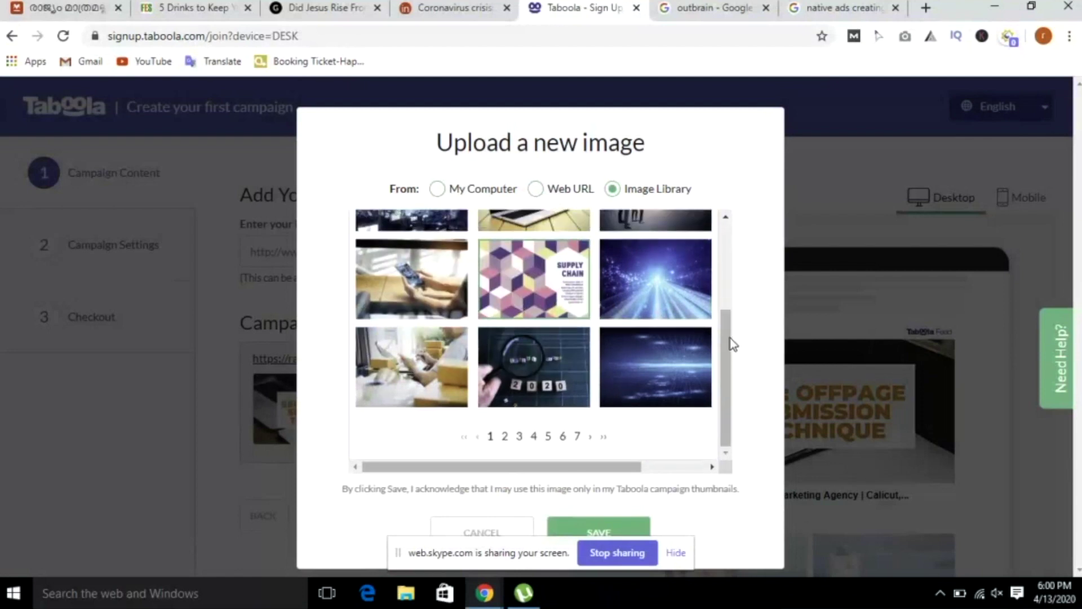
left_click(520, 368)
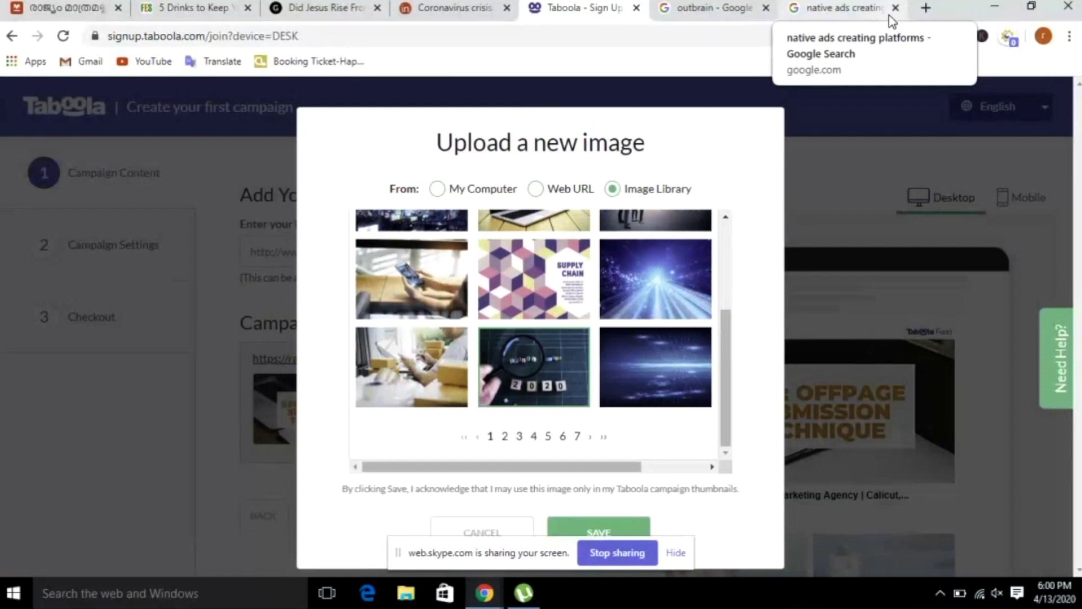
Step: Search Google for 'taboola dynamic parameters' in a new tab
left_click(926, 8)
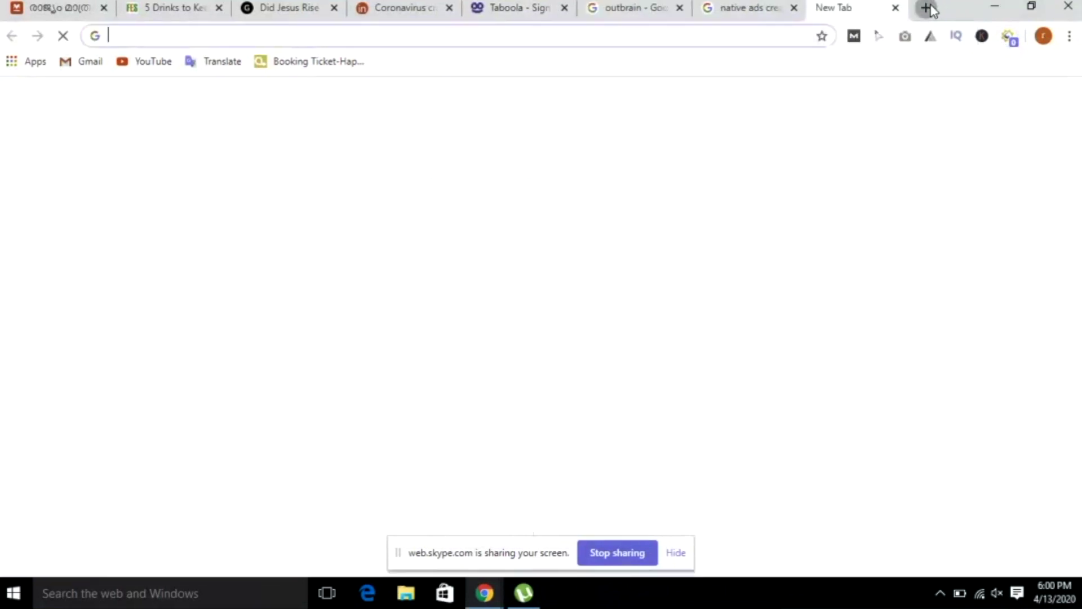
type("taboola")
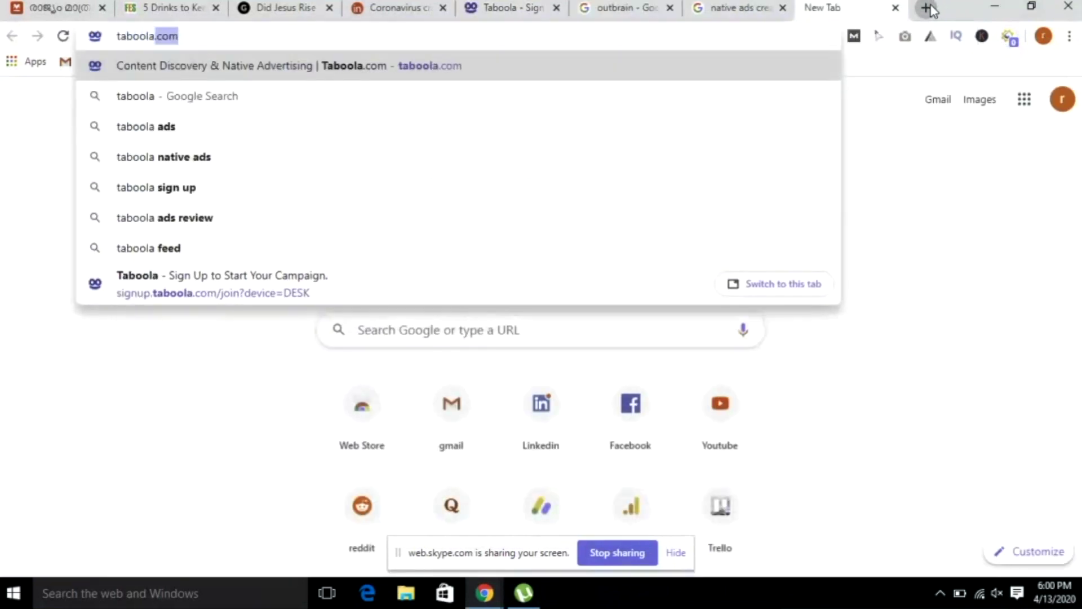
type(" dyna")
type("mi")
type("pa")
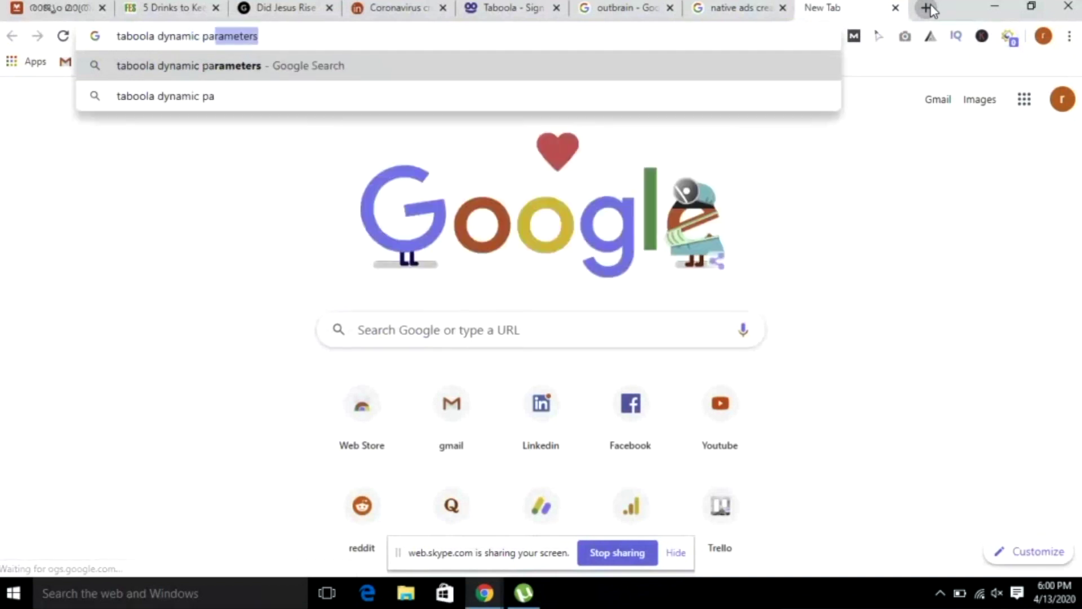
type("rameters")
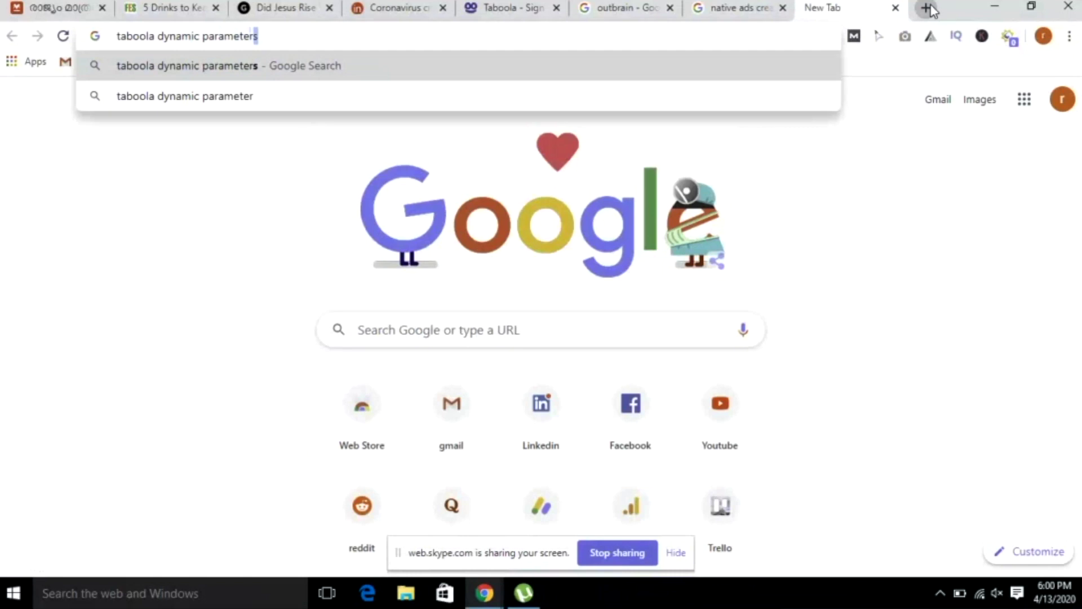
key("Return")
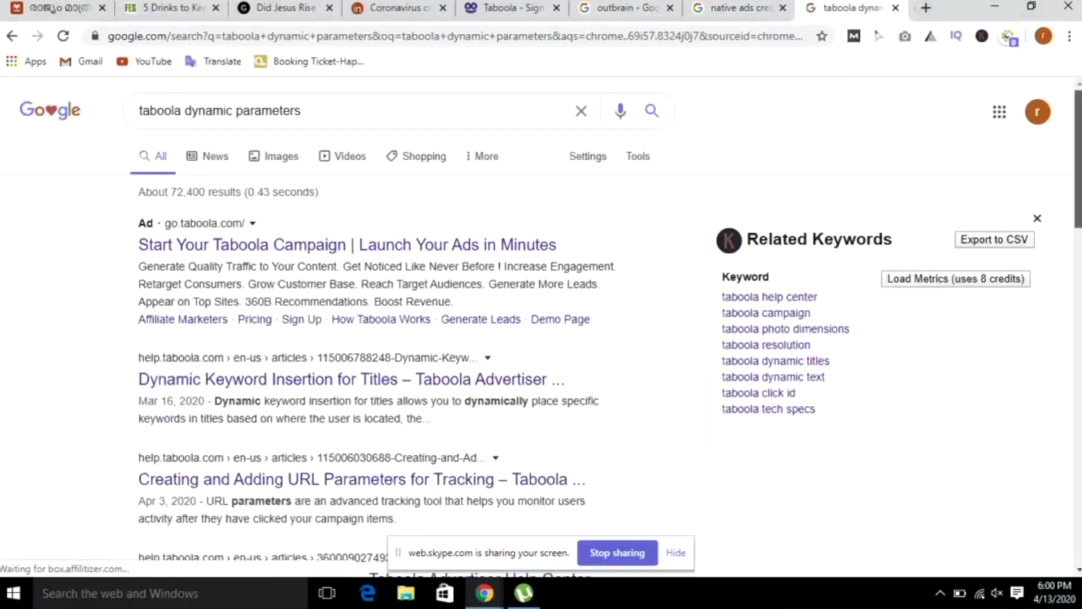
scroll(288, 300, "down", 2)
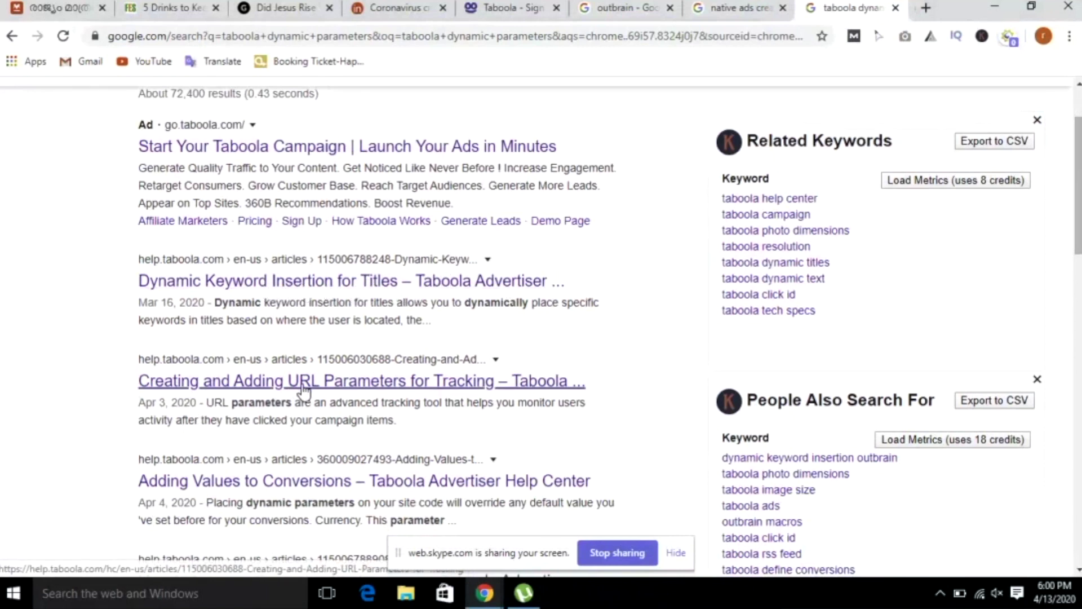
Step: Open and read through the 'Dynamic Keyword Insertion for Titles' help article
left_click(317, 292)
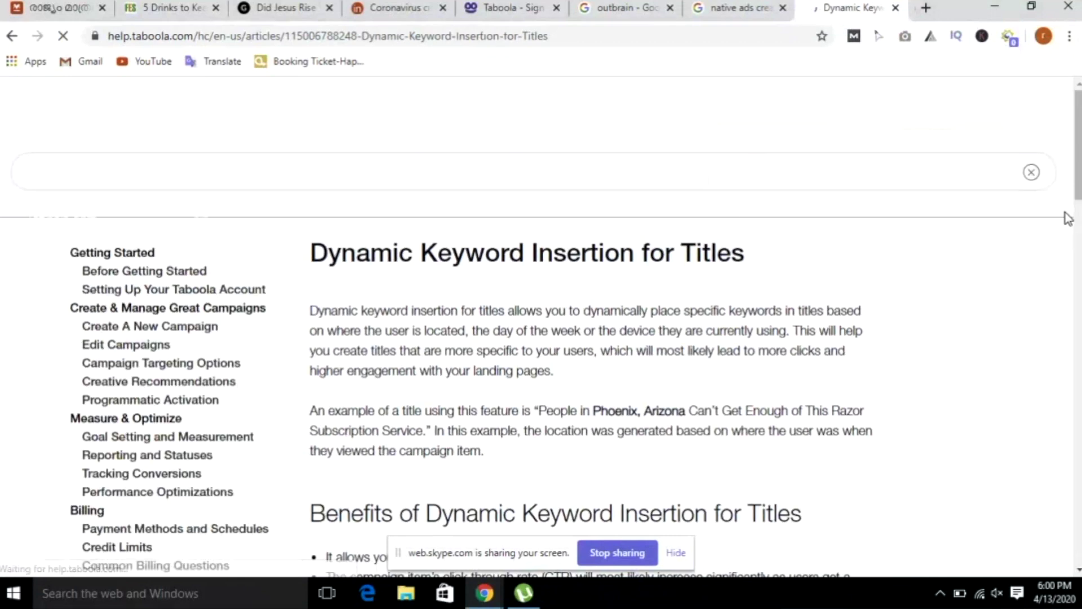
scroll(575, 327, "down", 12)
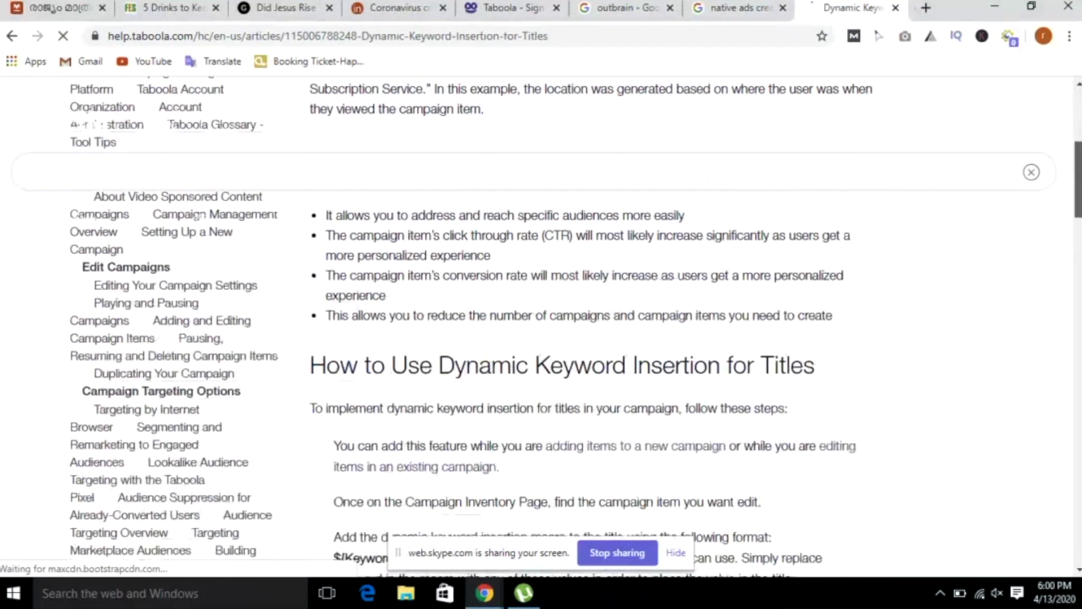
scroll(575, 327, "down", 7)
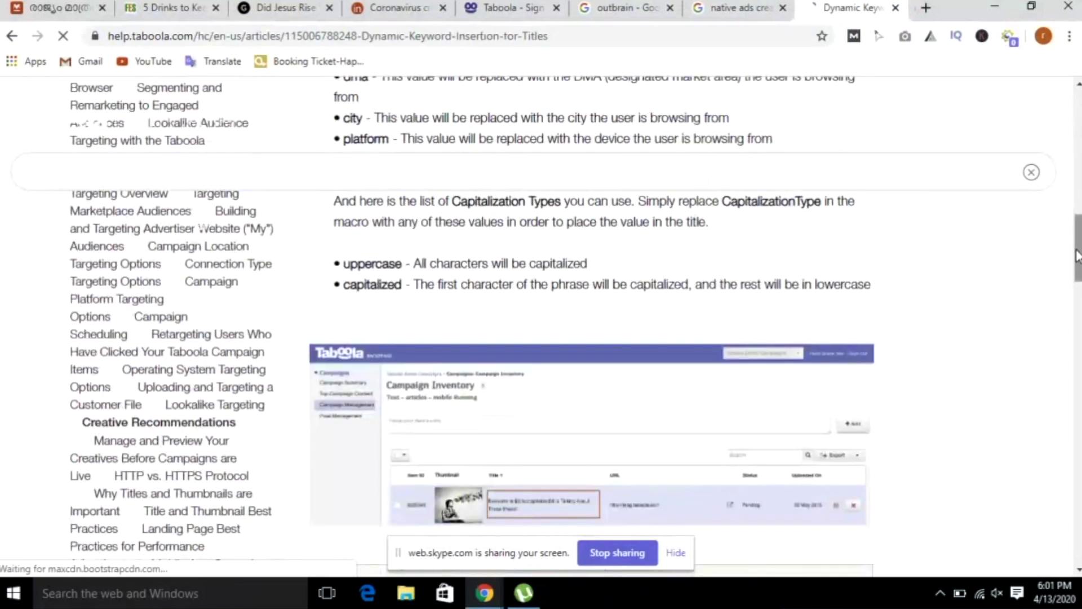
left_click_drag(1077, 249, 1076, 221)
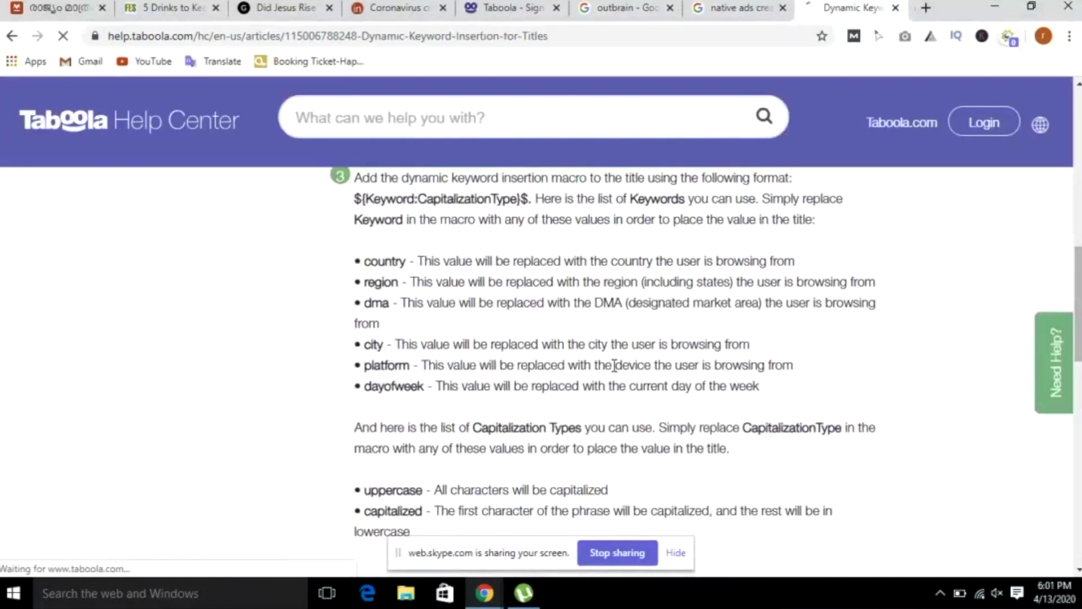
left_click_drag(1077, 303, 1077, 266)
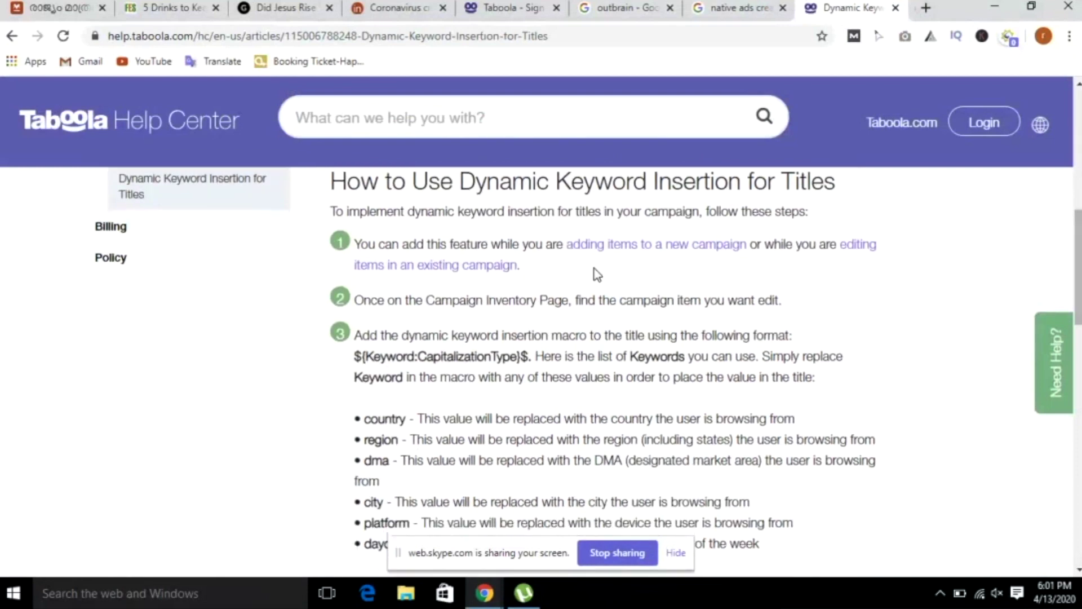
left_click_drag(1076, 313, 1076, 347)
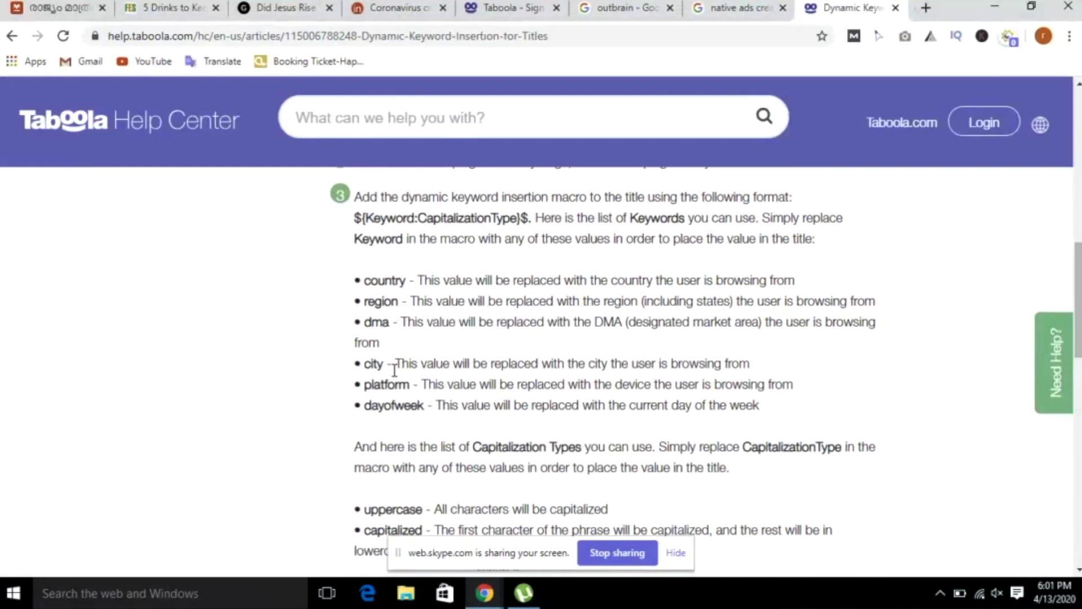
left_click_drag(1078, 315, 1077, 359)
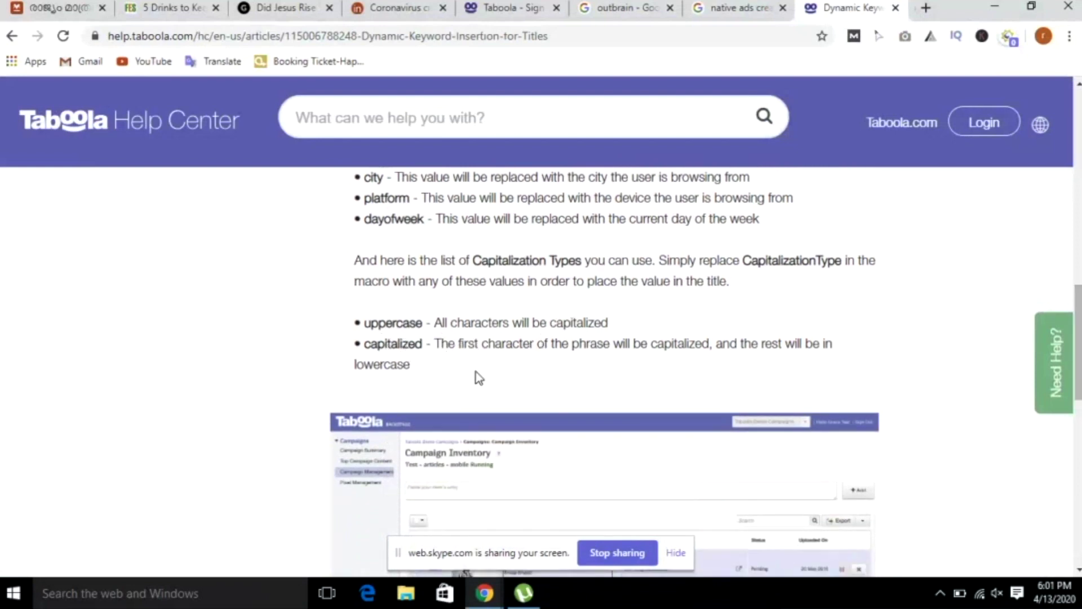
left_click_drag(1078, 375, 1078, 564)
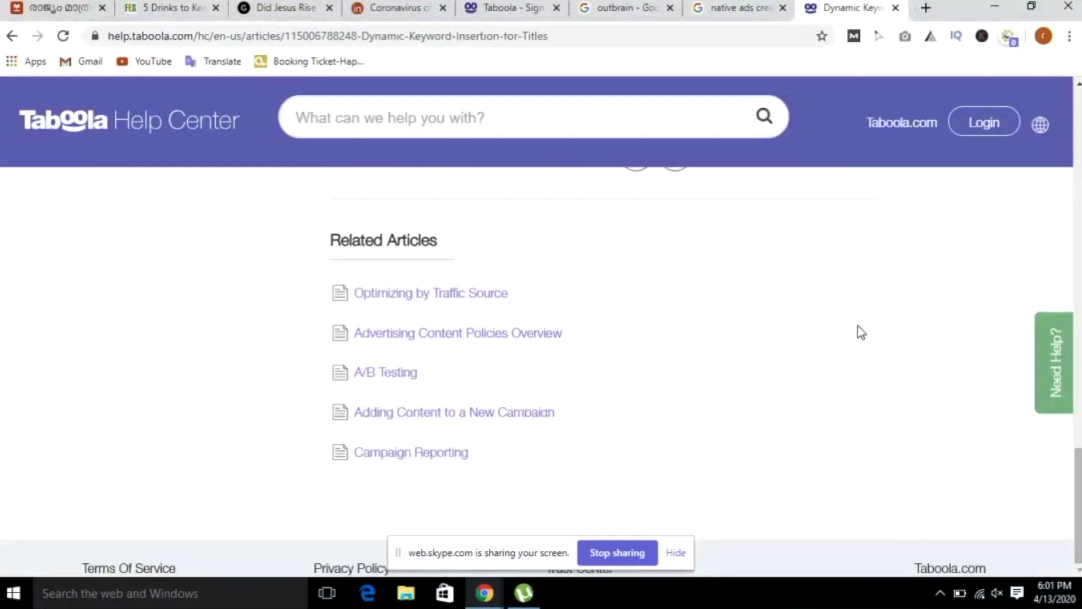
left_click_drag(1078, 467, 1078, 58)
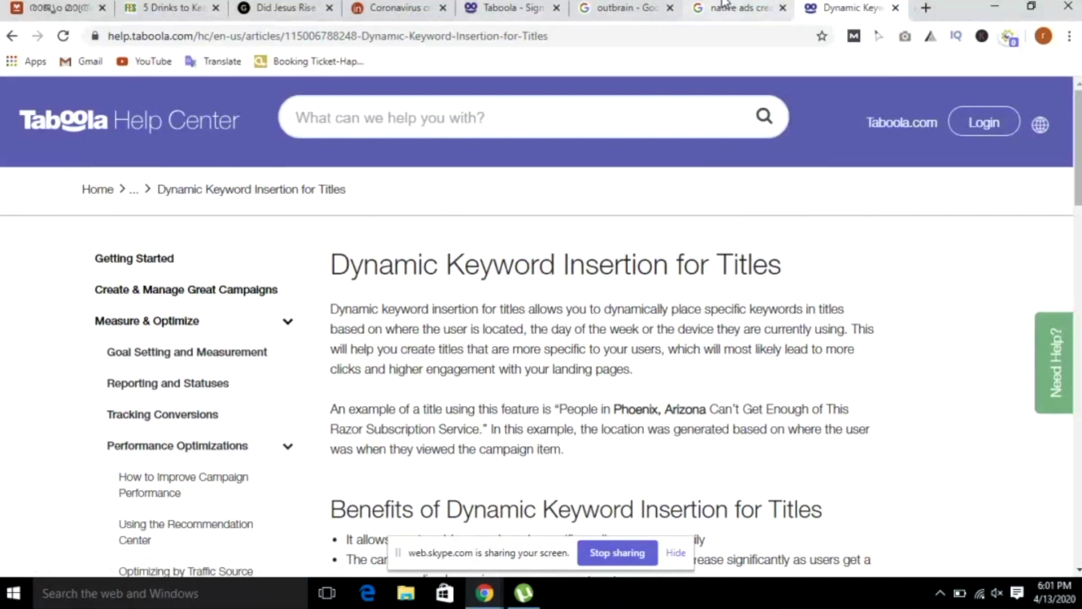
Step: Back in Taboola, save the magnifying glass 2020 image as the rankbae.com thumbnail
left_click(486, 6)
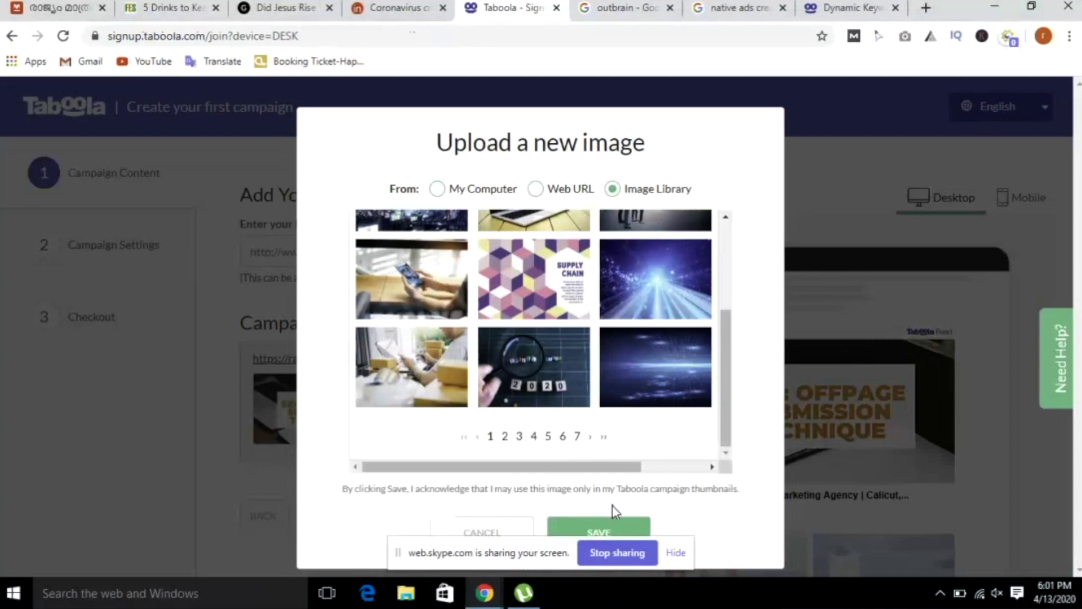
left_click(616, 532)
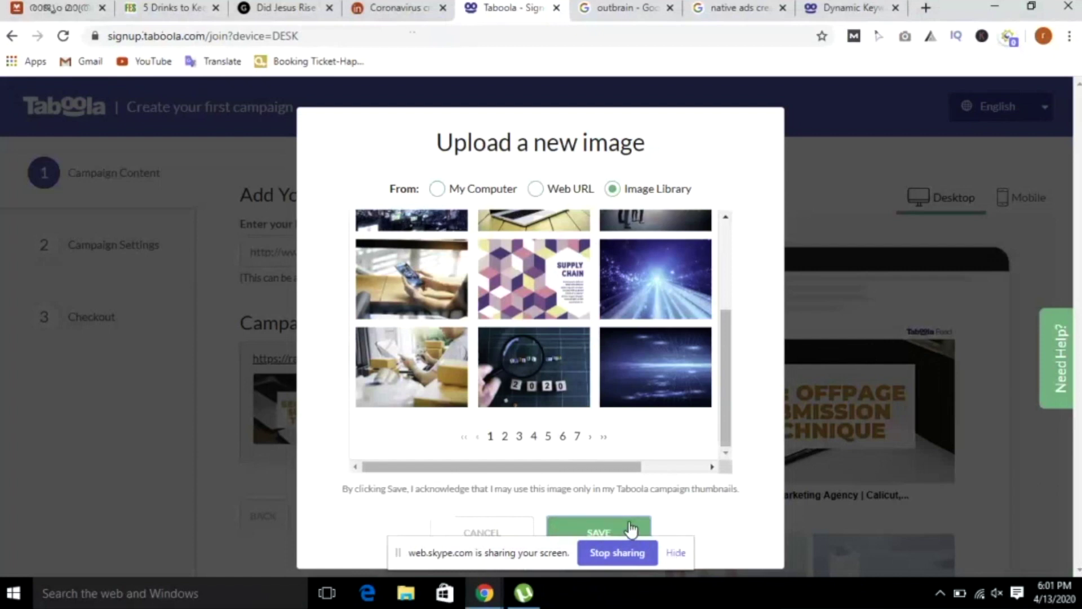
left_click(528, 371)
left_click(598, 535)
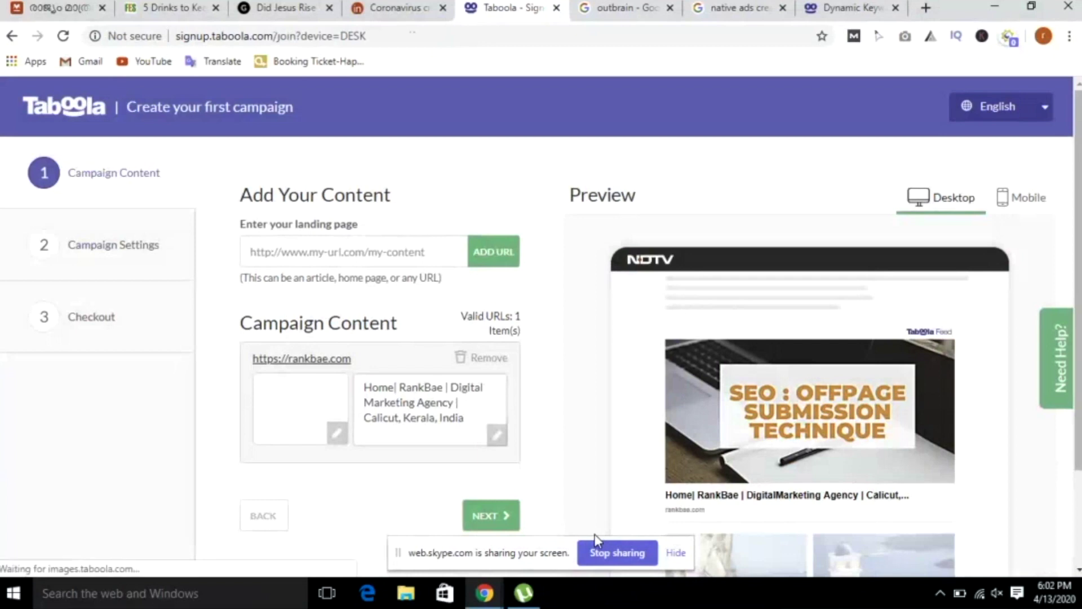
Step: Replace the item's title with '(Text)' and continue to Campaign Settings
left_click(475, 417)
left_click_drag(475, 417, 370, 377)
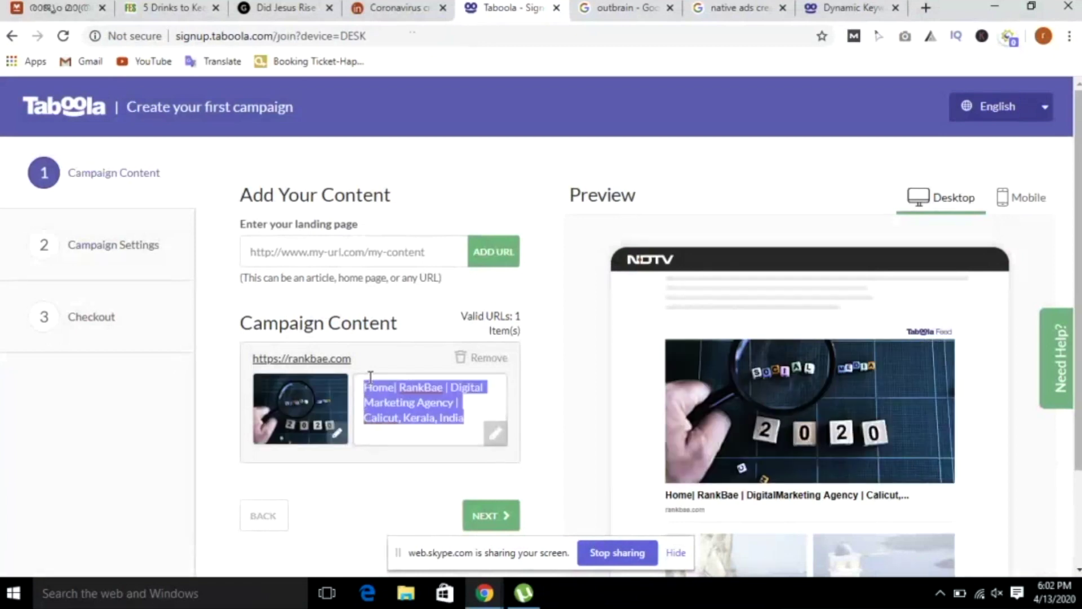
key("BackSpace")
key("BackSpace")
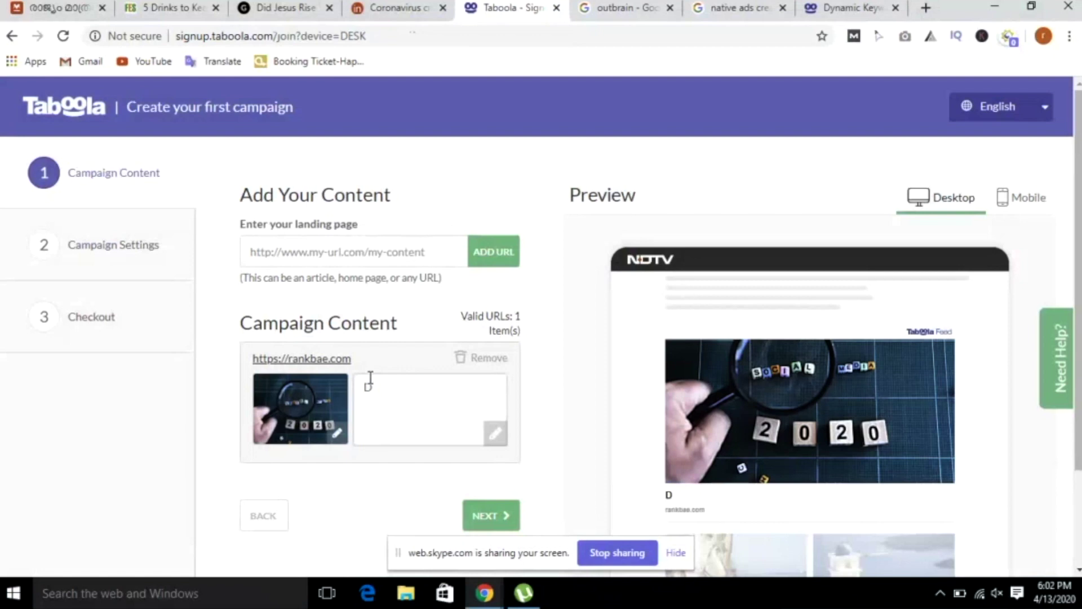
type("(T")
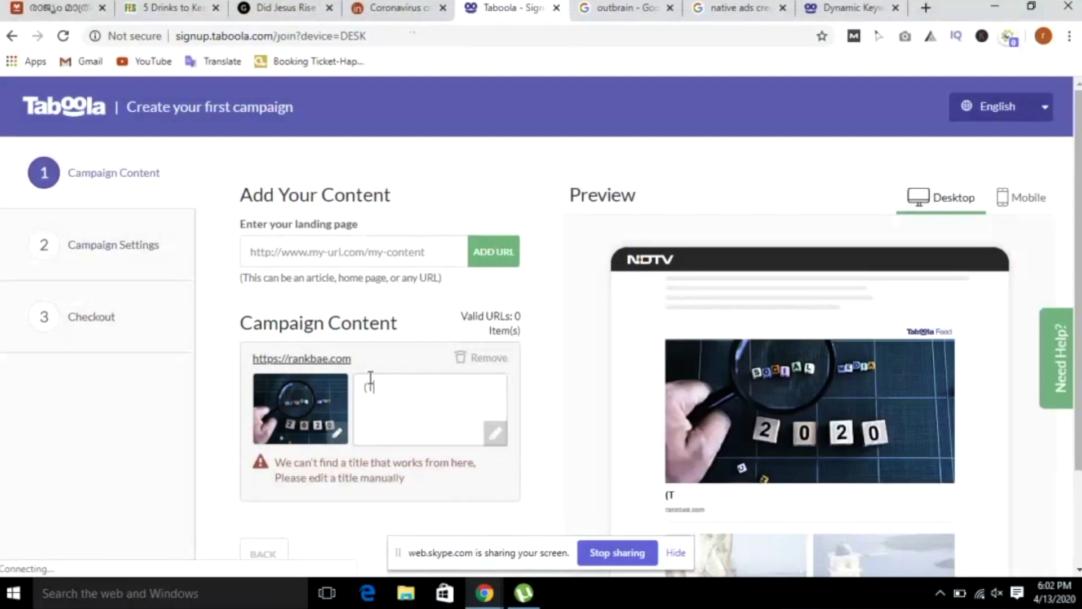
type("ext)")
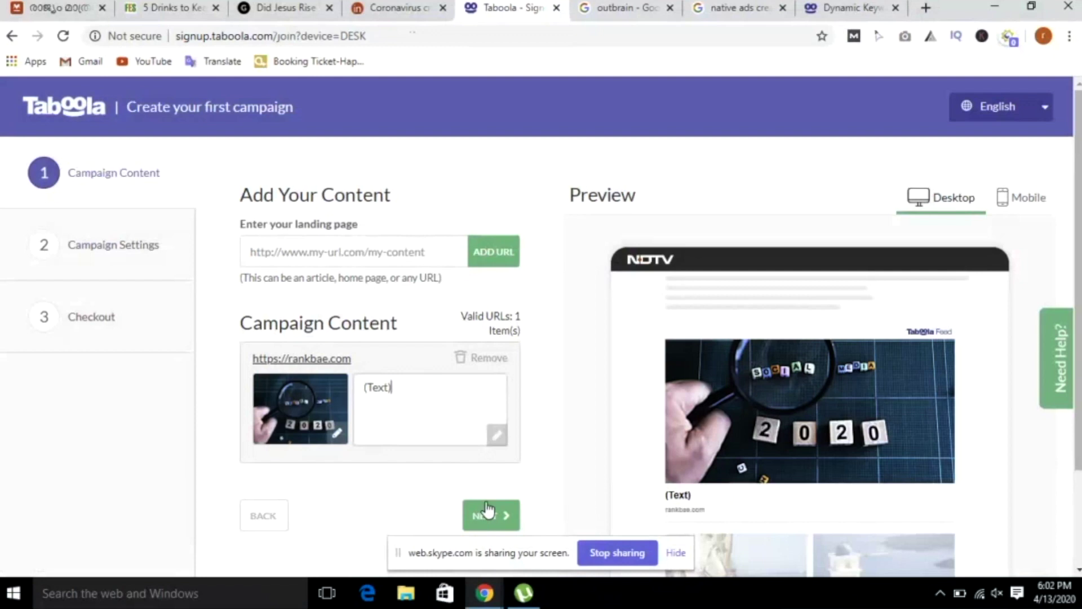
scroll(975, 400, "down", 2)
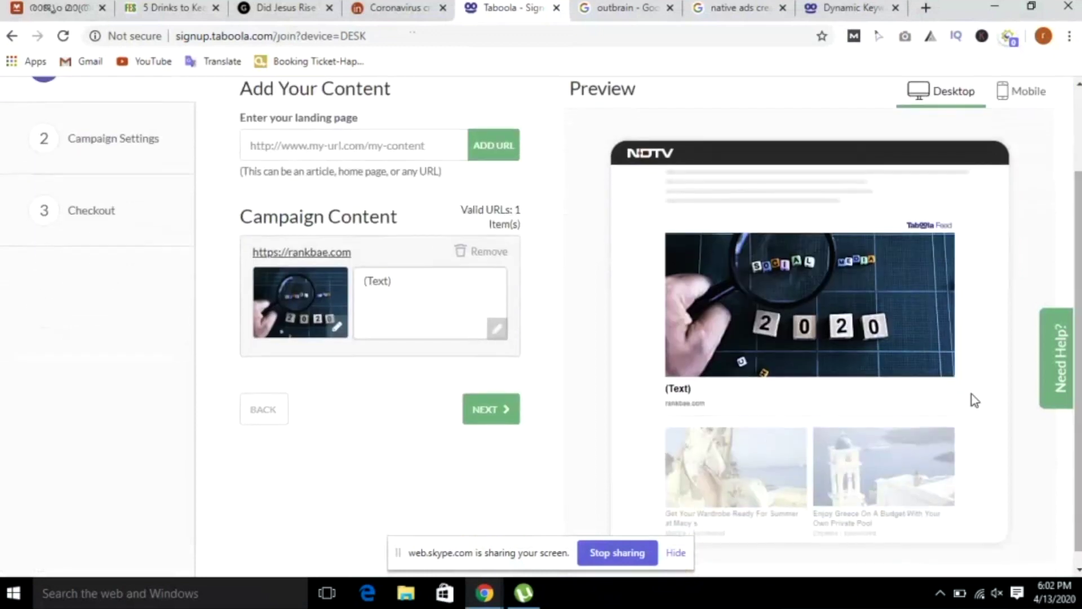
left_click(519, 413)
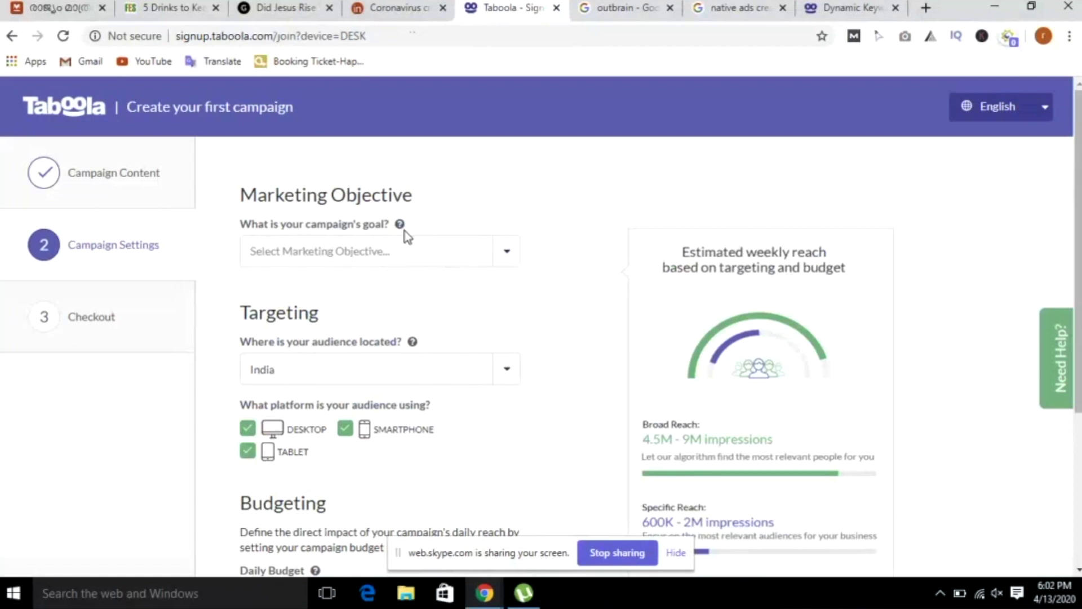
Step: Set the Marketing Objective to Lead Generation
left_click(505, 254)
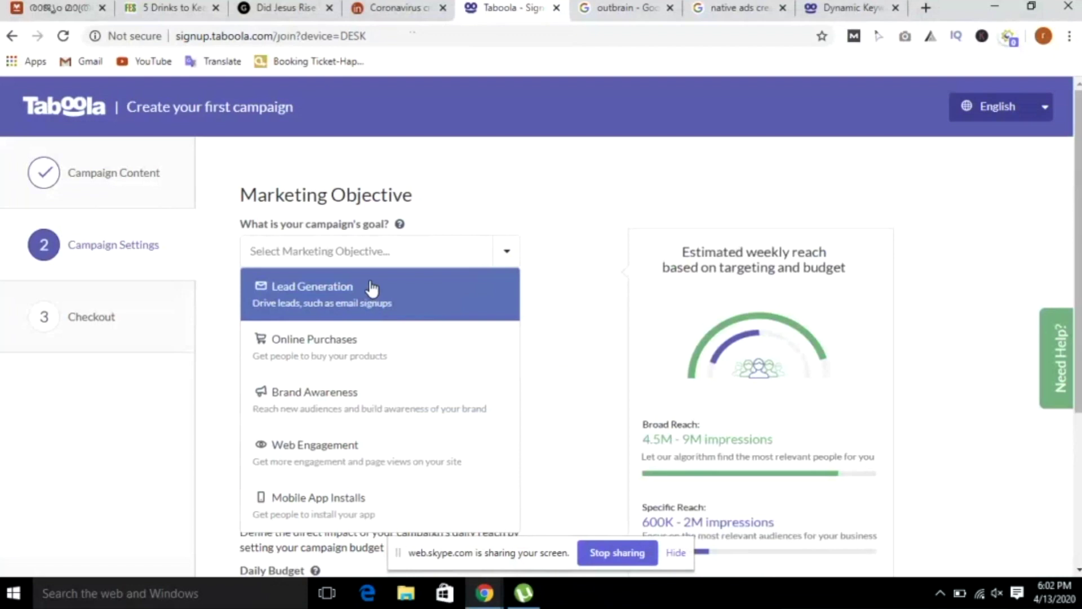
left_click(414, 307)
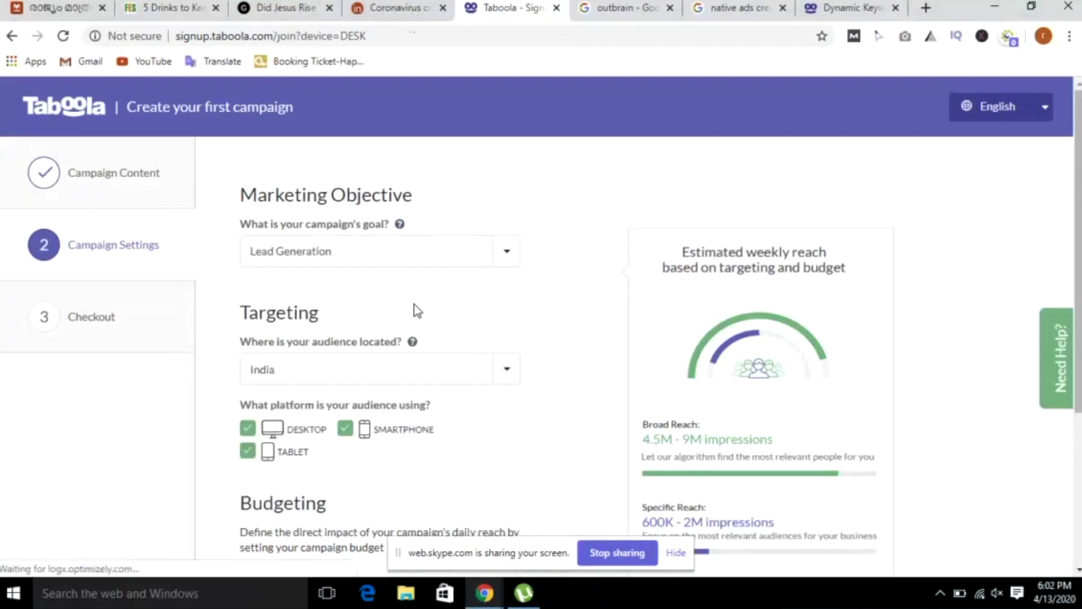
scroll(791, 326, "down", 2)
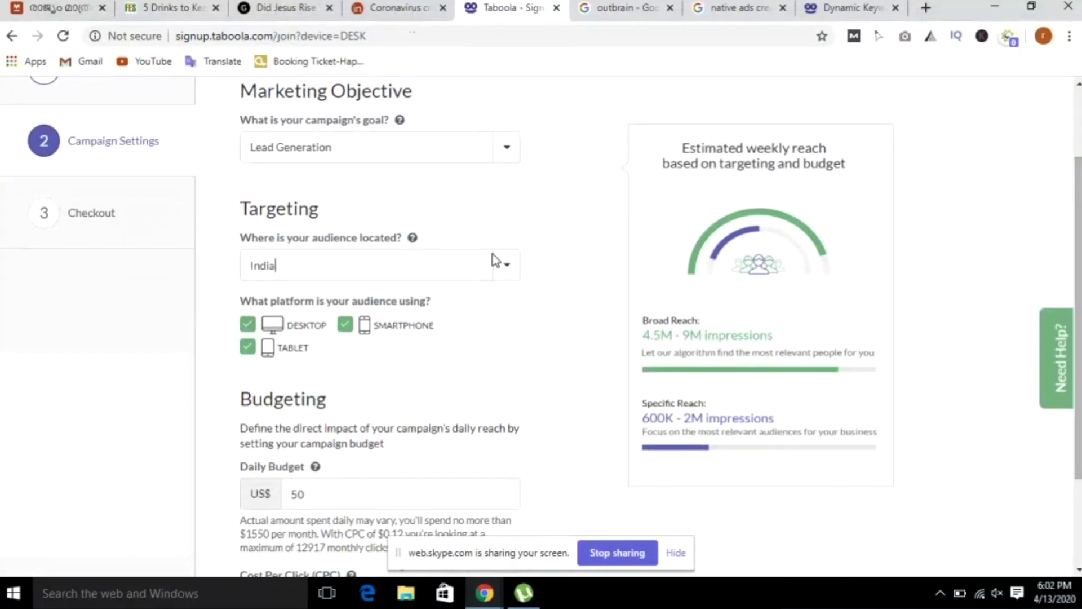
Step: Target India on desktop only, unchecking Tablet and Smartphone
left_click(513, 269)
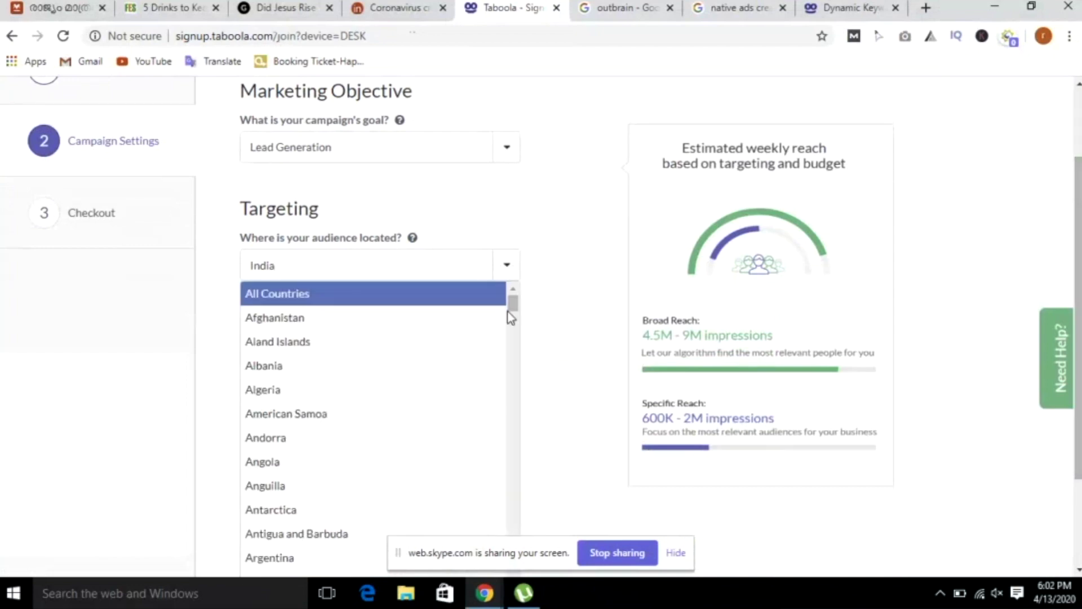
left_click_drag(513, 304, 540, 434)
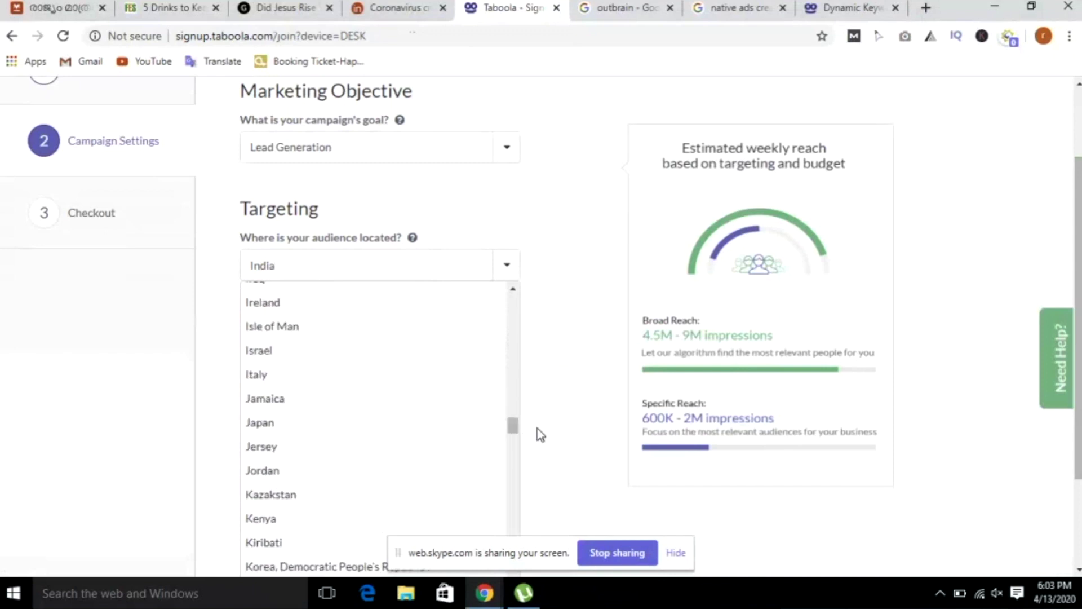
key("BackSpace")
key("BackSpace")
key("BackSpace")
key("BackSpace")
key("BackSpace")
type("kera")
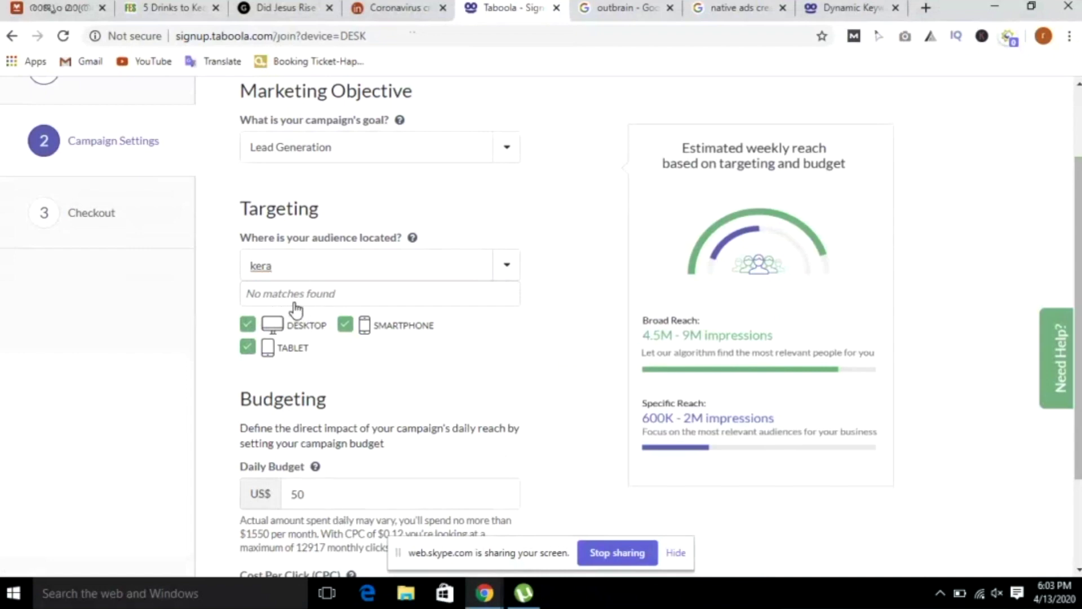
key("BackSpace")
key("BackSpace")
key("BackSpace")
type("india")
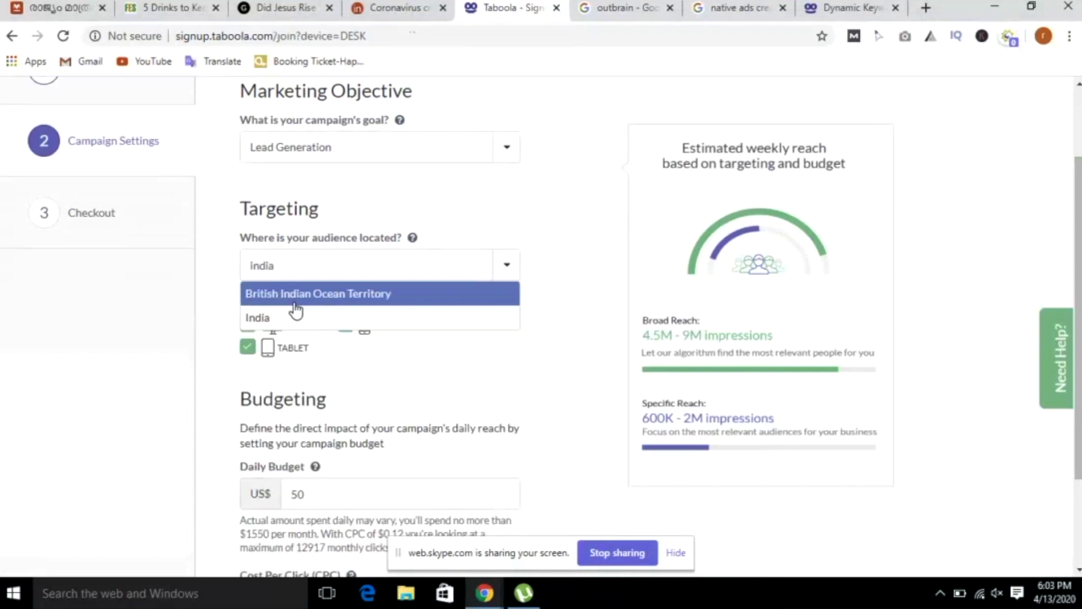
key("Down")
key("Return")
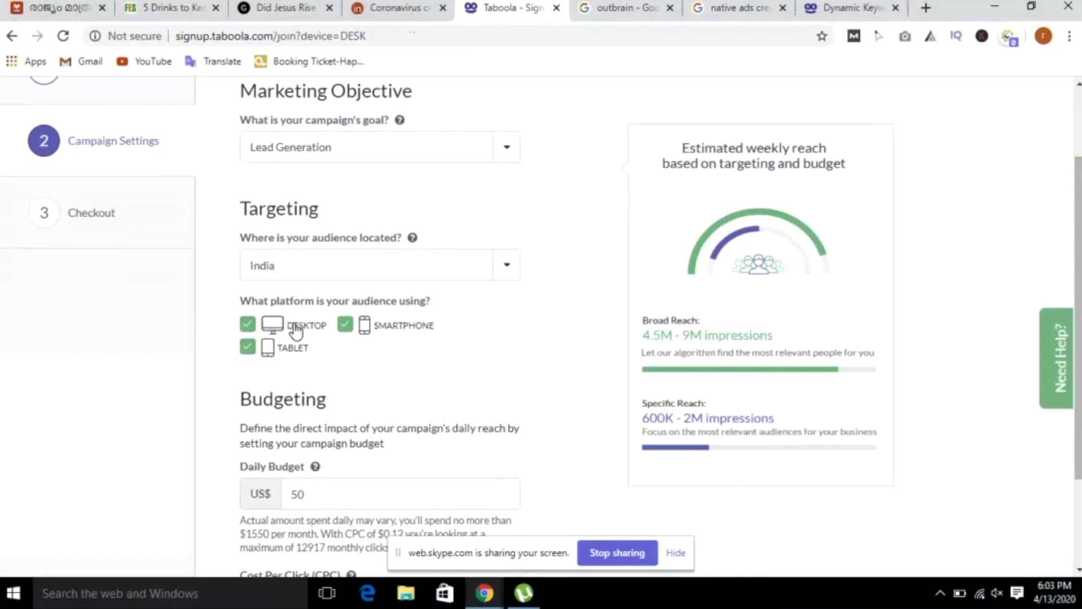
left_click(247, 346)
left_click(344, 327)
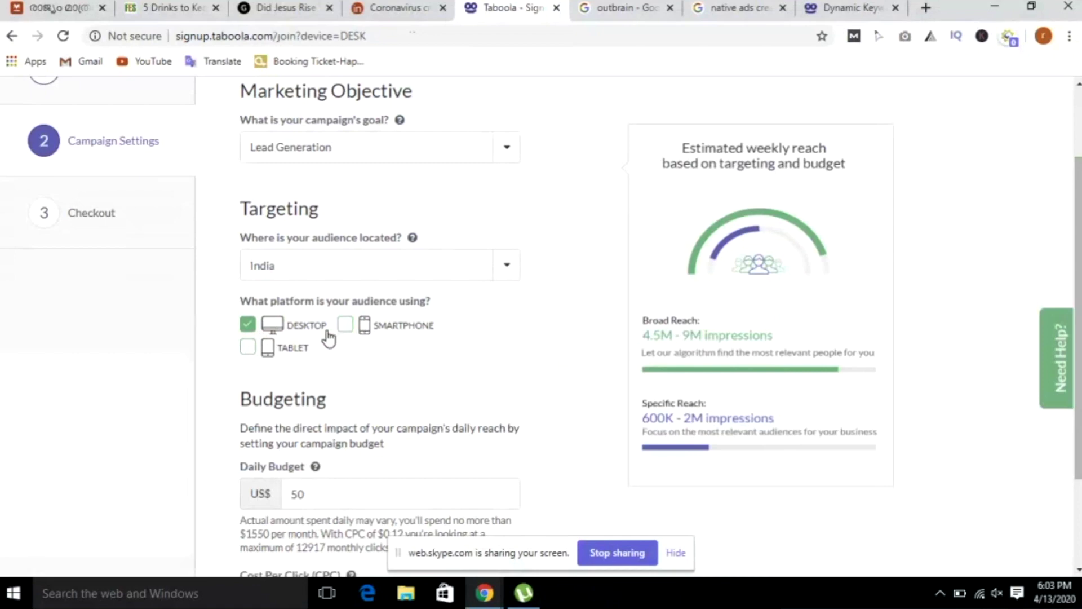
Step: Lower the campaign's daily budget to US$10
scroll(388, 454, "down", 2)
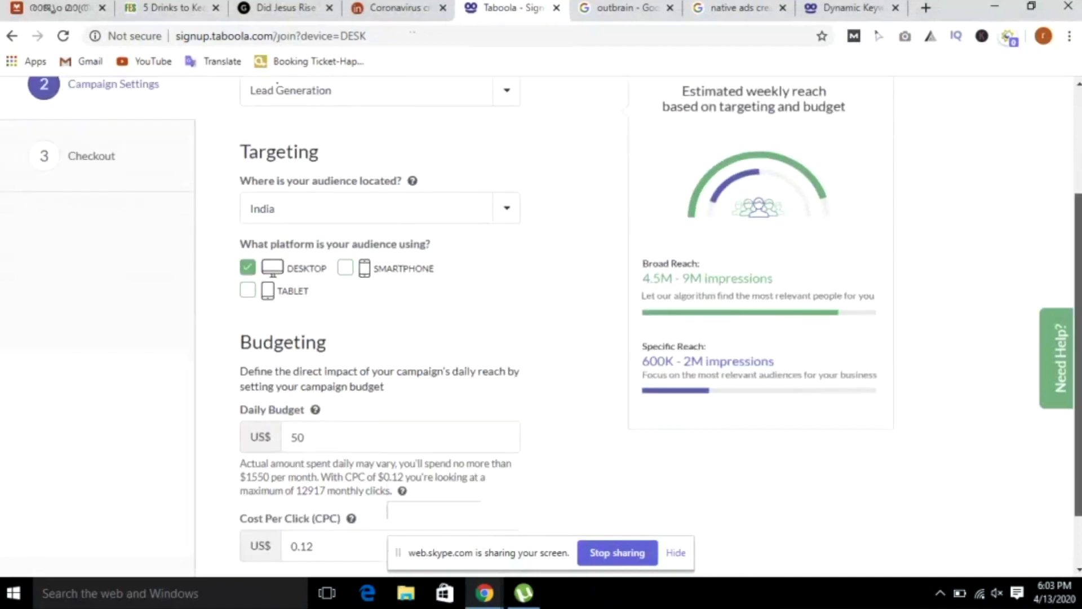
scroll(765, 476, "down", 1)
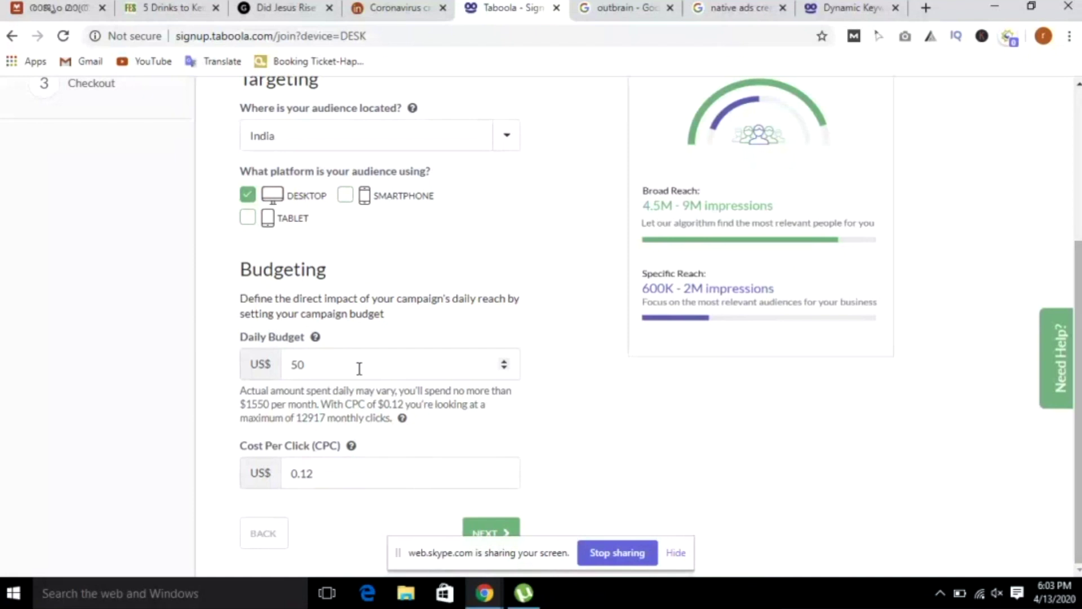
left_click(506, 369)
left_click(505, 370)
left_click(505, 370)
left_click(505, 369)
left_click(505, 370)
left_click(505, 370)
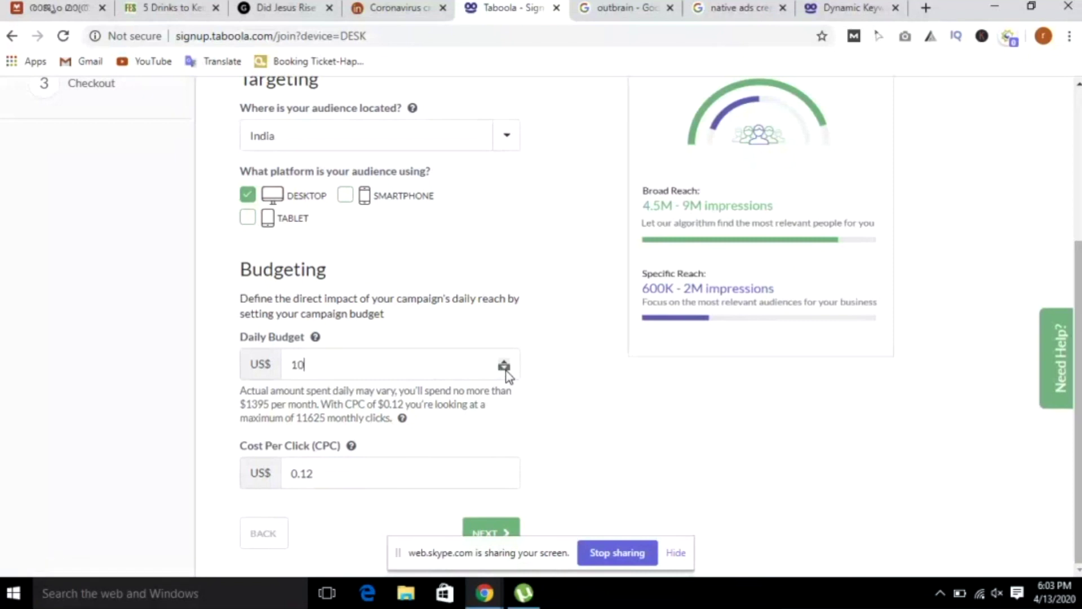
key("ctrl+a")
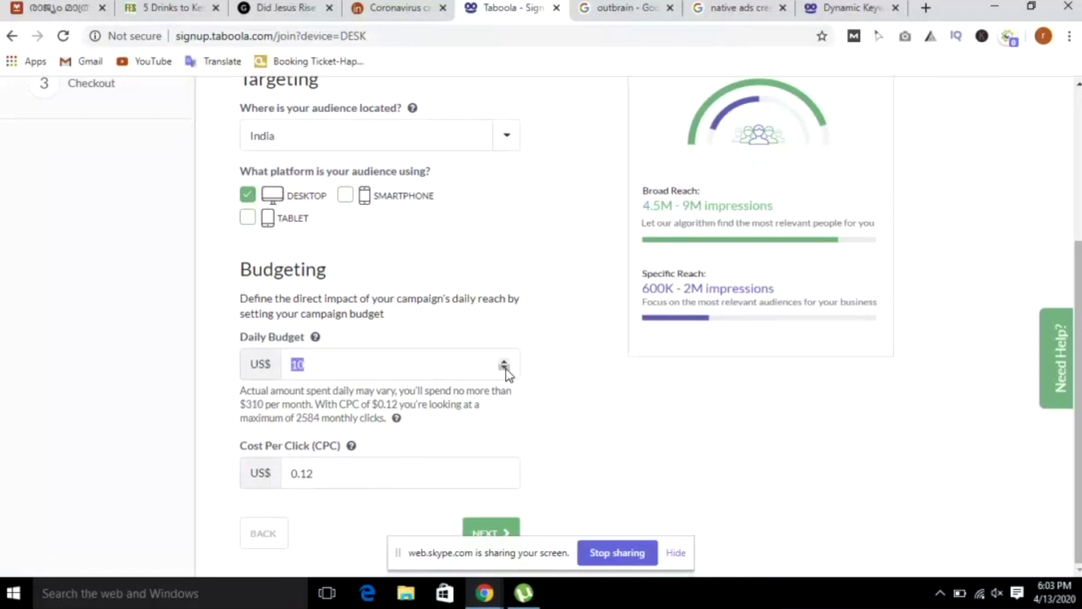
left_click(364, 364)
Step: Adjust the cost per click and settle it back at US$0.12
double_click(504, 477)
left_click(504, 477)
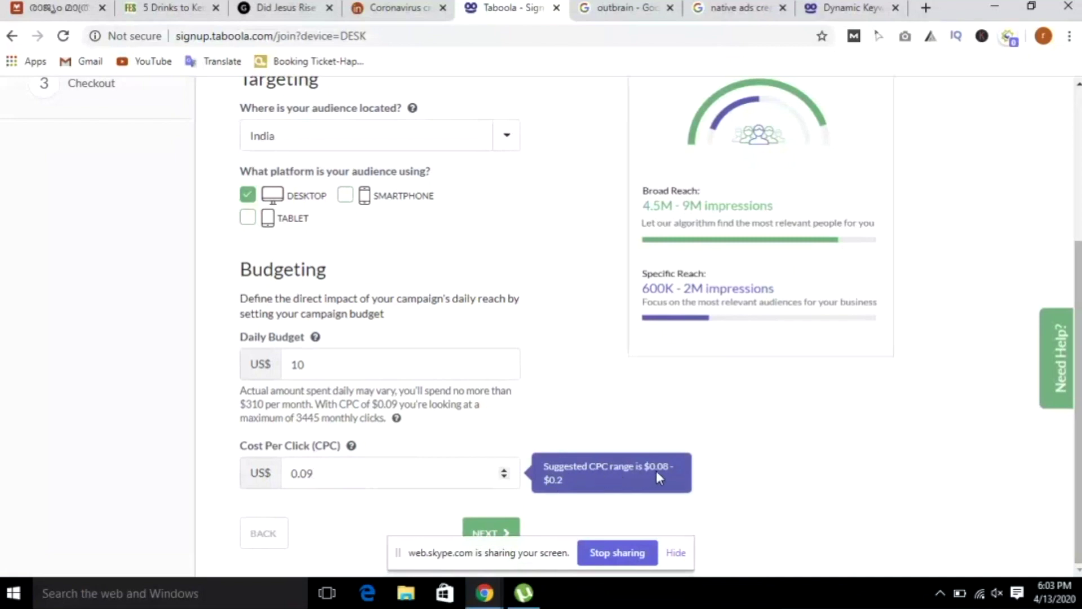
left_click(505, 478)
left_click(505, 478)
left_click(505, 478)
left_click(505, 478)
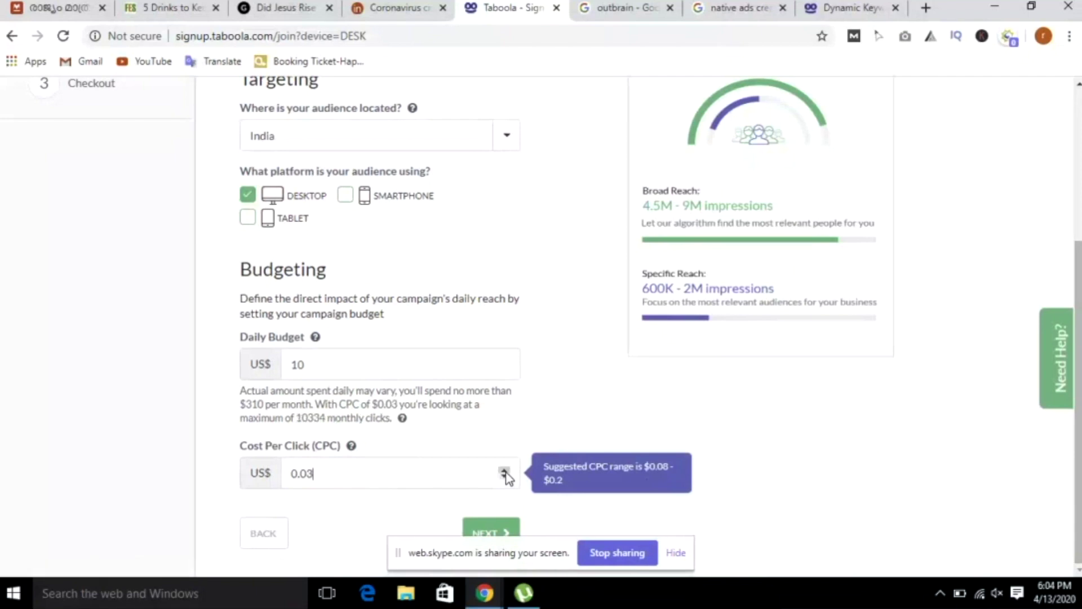
key("Up")
key("Up")
key("Up")
key("Up")
key("Up")
key("Up")
key("Up")
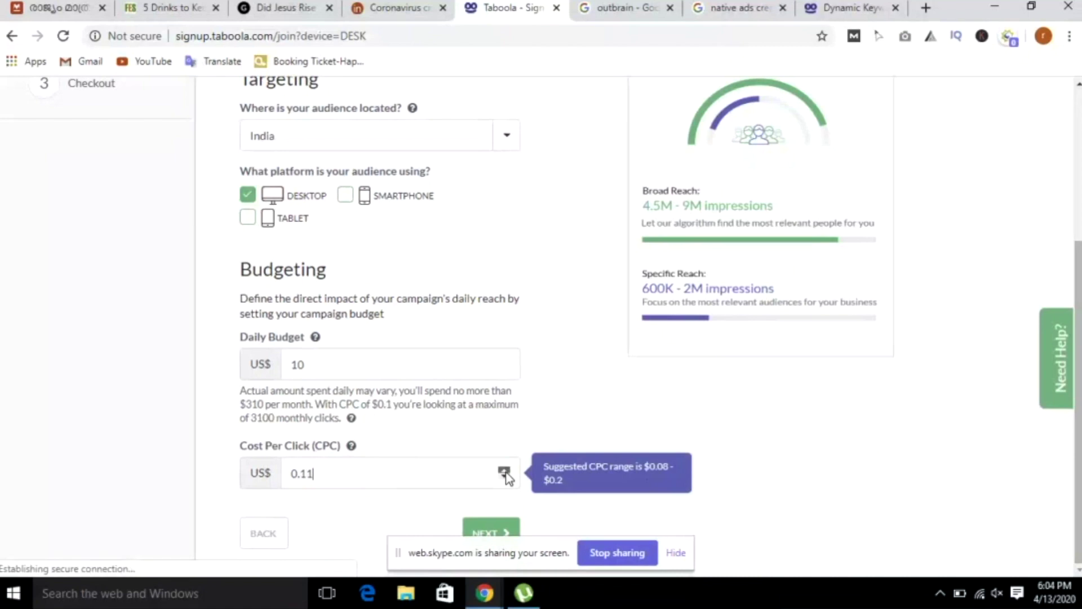
left_click(520, 428)
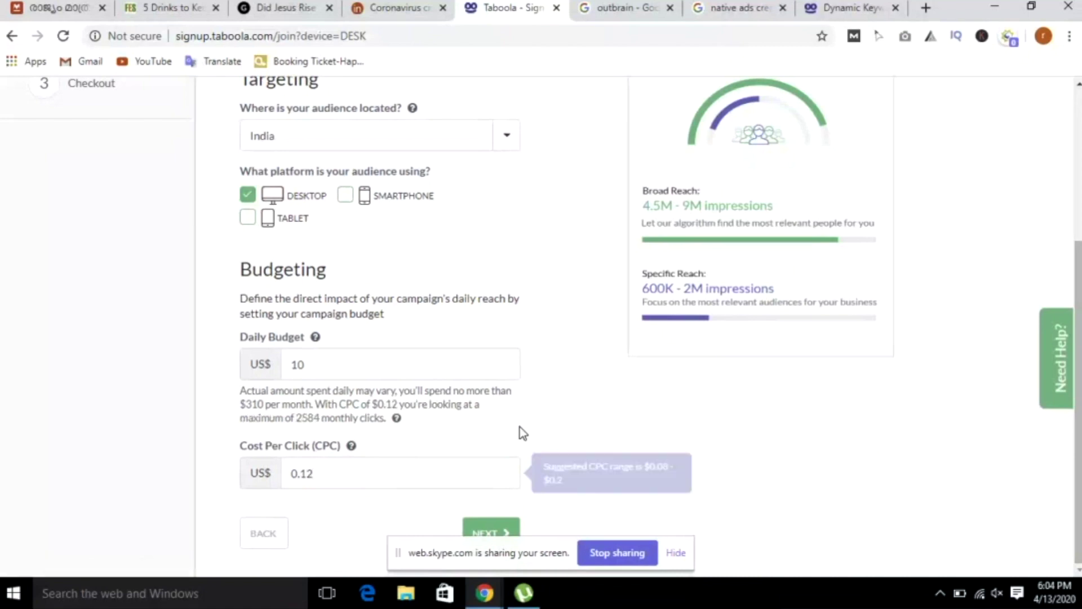
Step: Continue from the budget settings to the checkout billing step
scroll(706, 158, "up", 1)
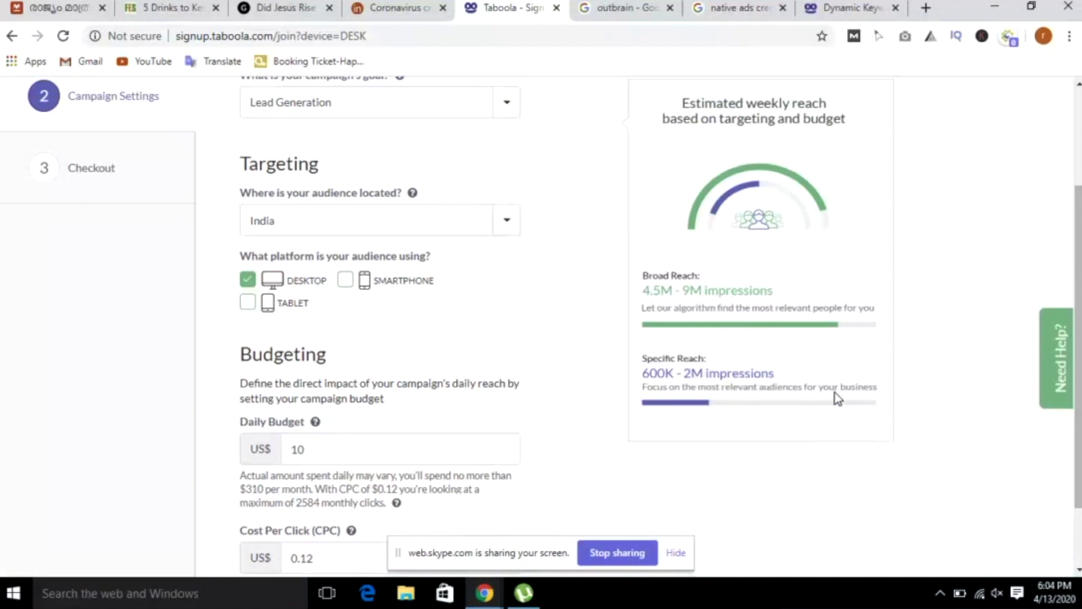
scroll(1077, 338, "down", 2)
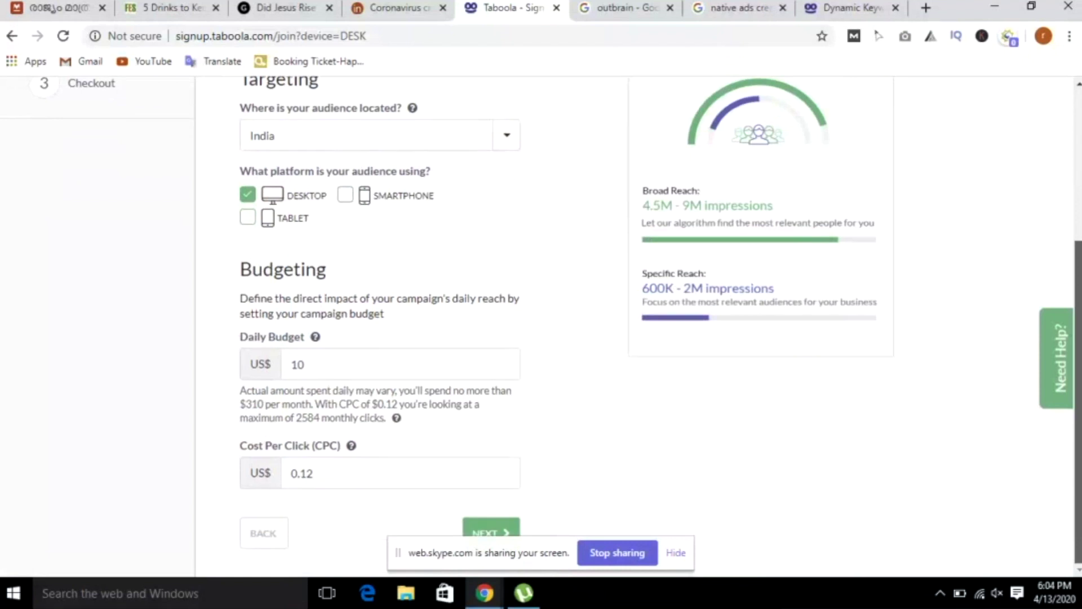
left_click(509, 532)
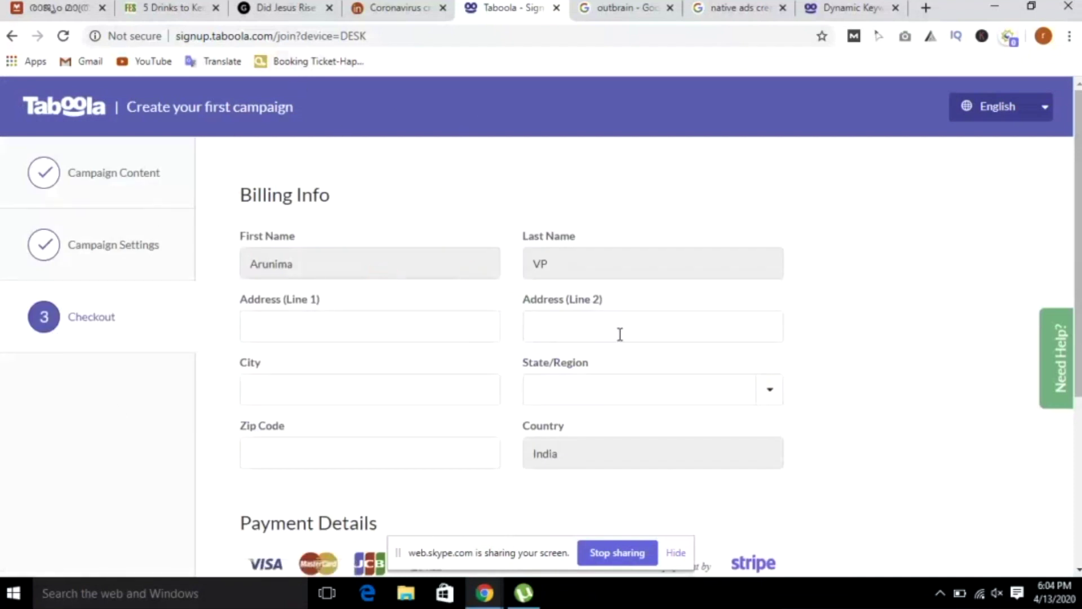
Step: Autofill the billing address from the first saved address suggestion
scroll(454, 200, "down", 2)
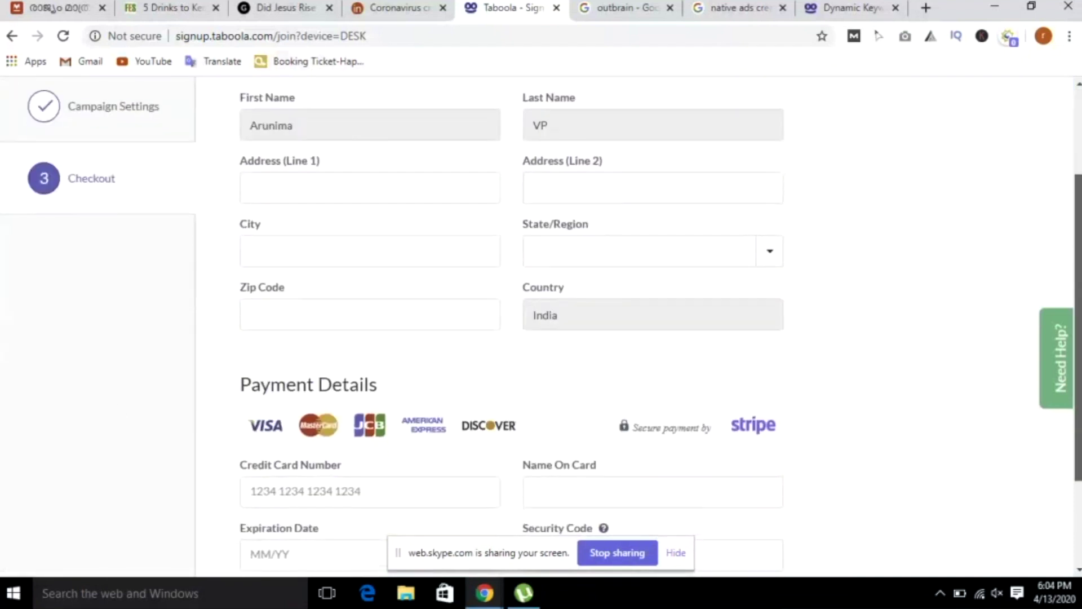
left_click(371, 187)
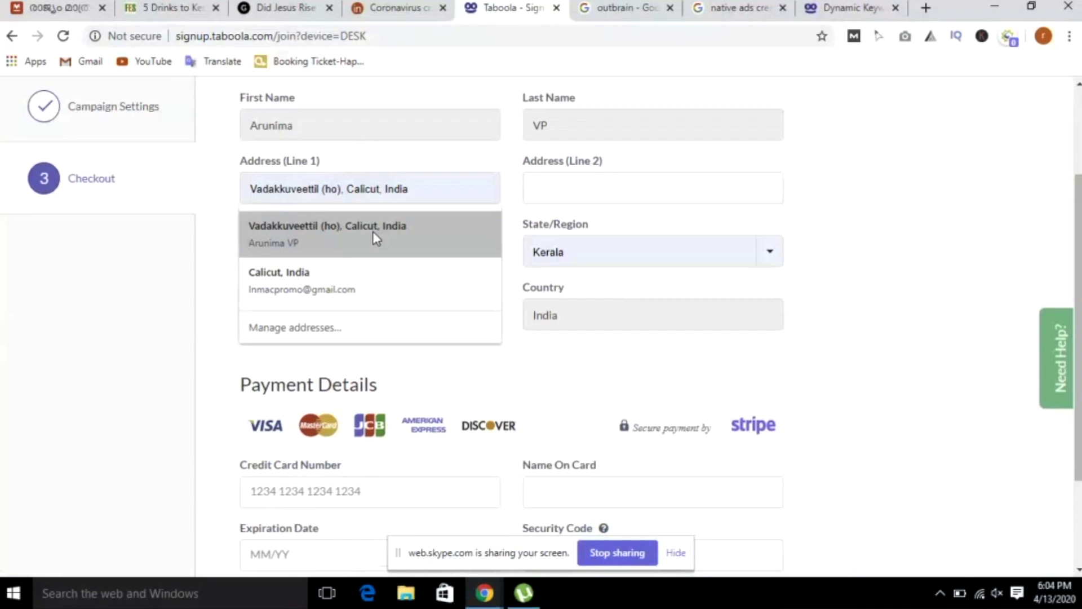
left_click(373, 231)
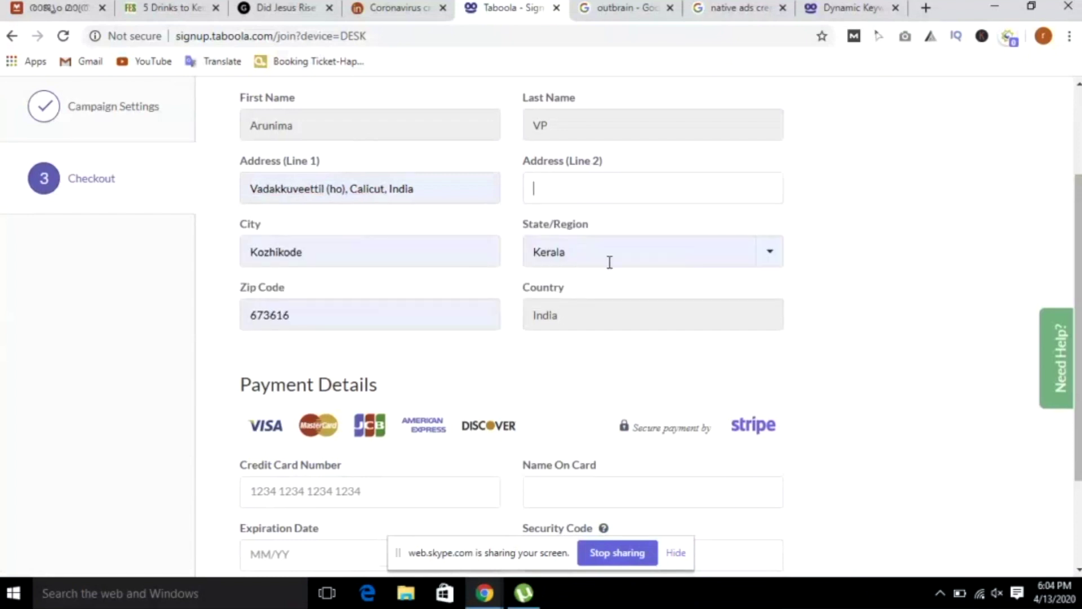
Step: Confirm the state stays Kerala and review the filled zip code
left_click(758, 254)
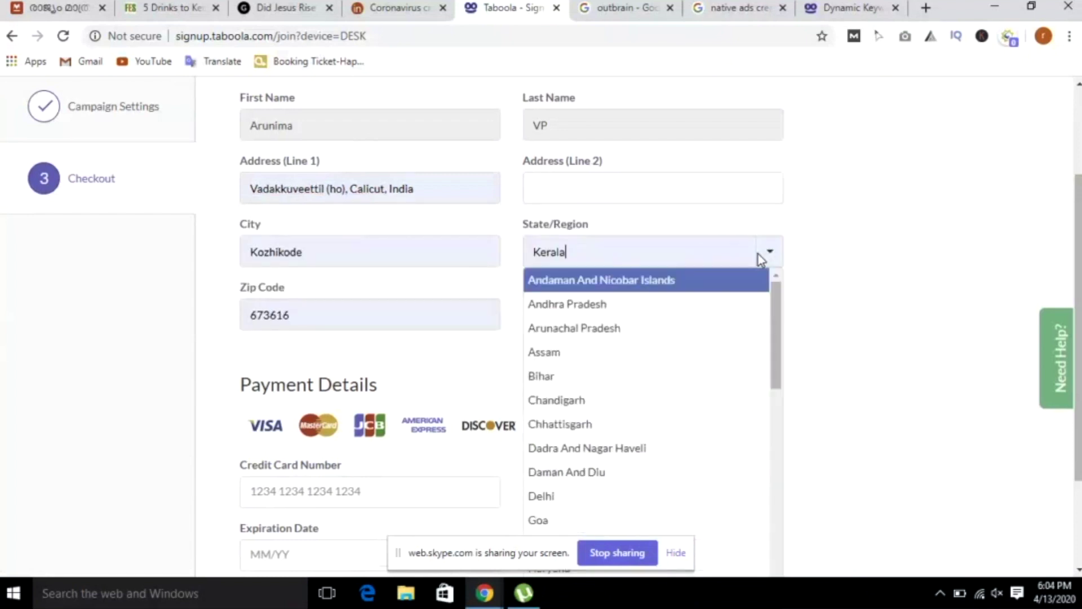
left_click(874, 237)
left_click(375, 312)
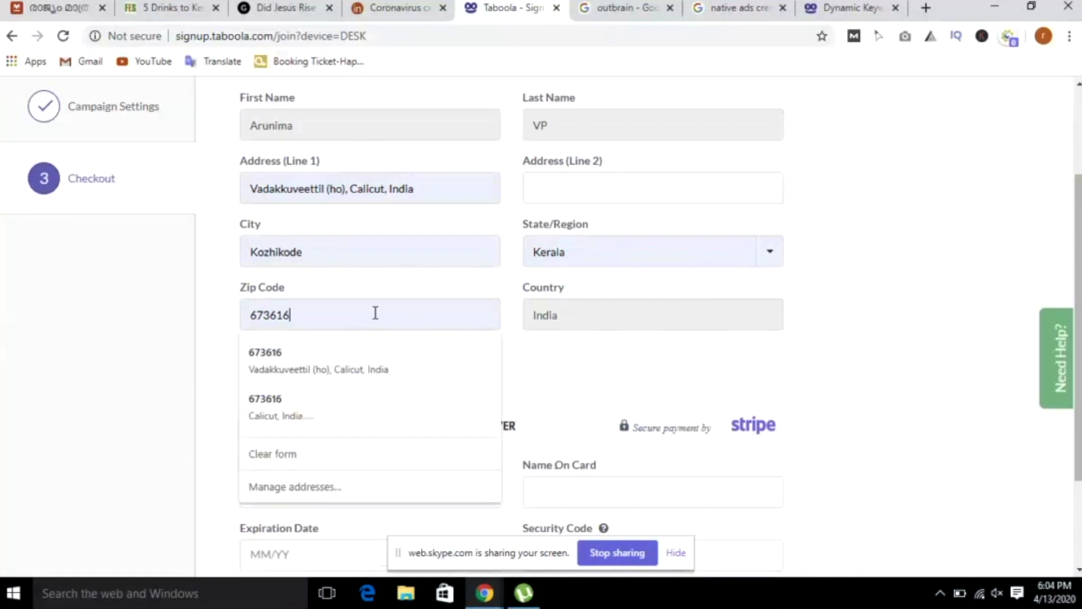
left_click(612, 327)
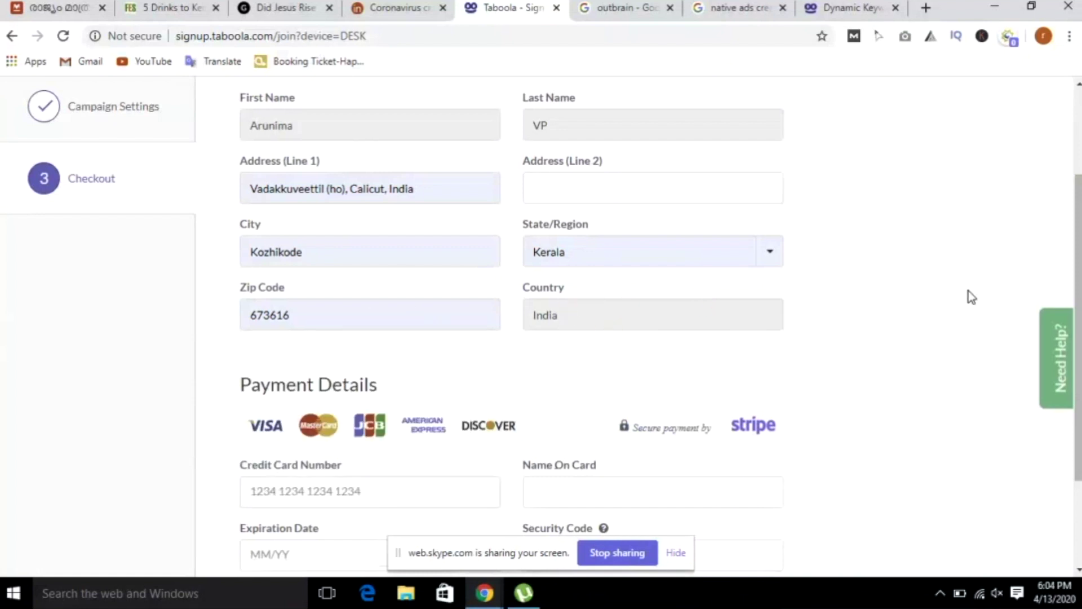
scroll(1078, 327, "up", 2)
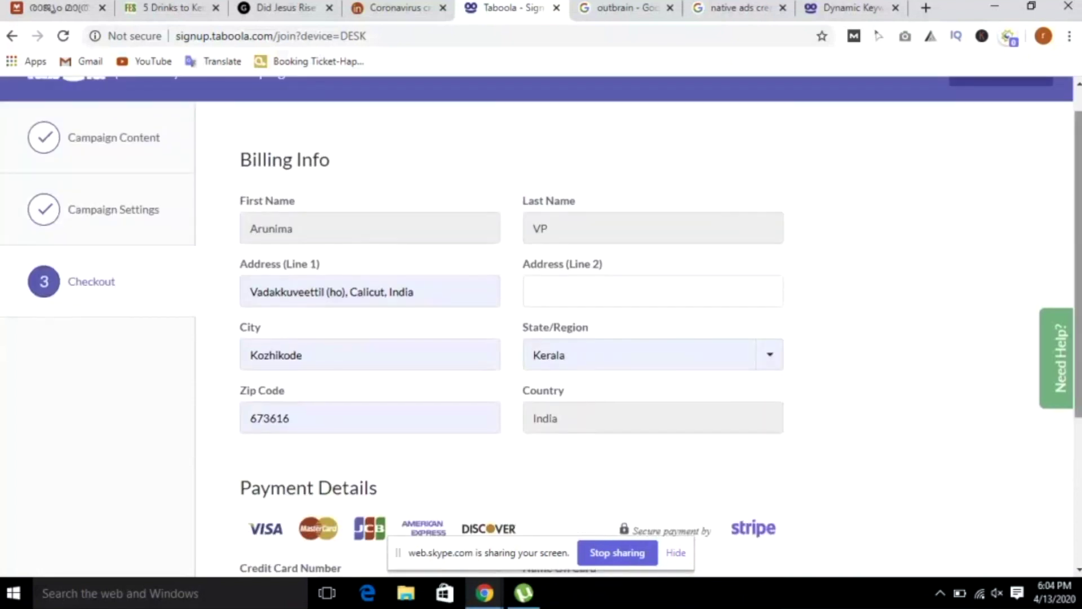
scroll(1078, 231, "down", 1)
left_click_drag(1079, 231, 970, 367)
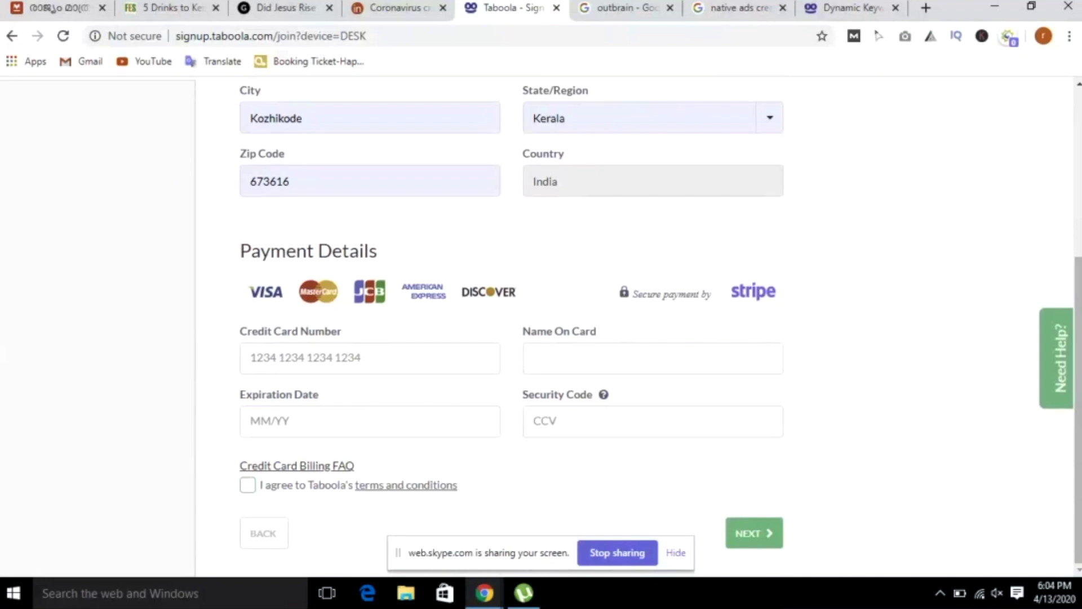
scroll(585, 249, "up", 5)
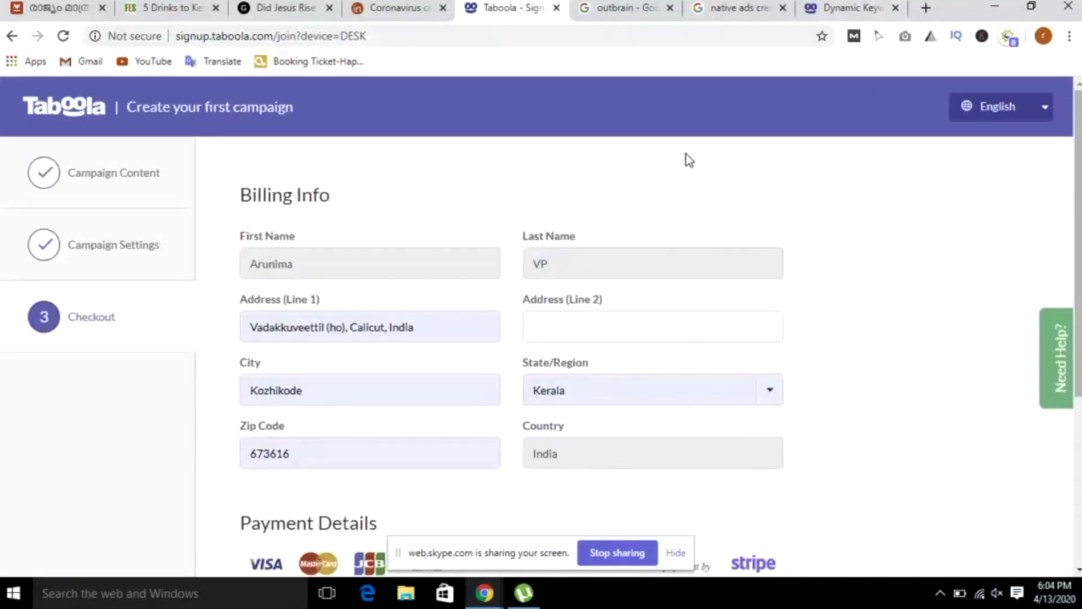